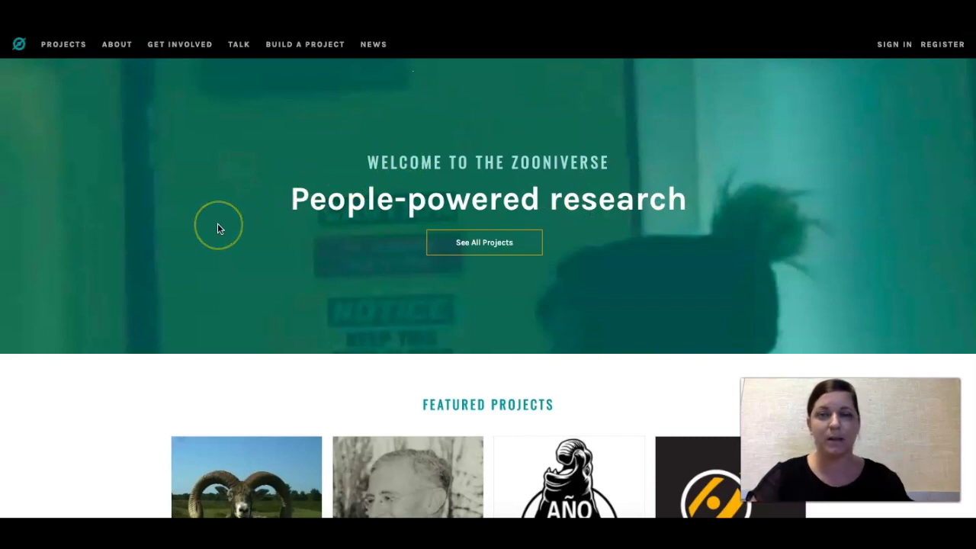
- Scroll through the dashboard, then go to the Zooniverse Projects page
scroll(220, 229, "down", 1)
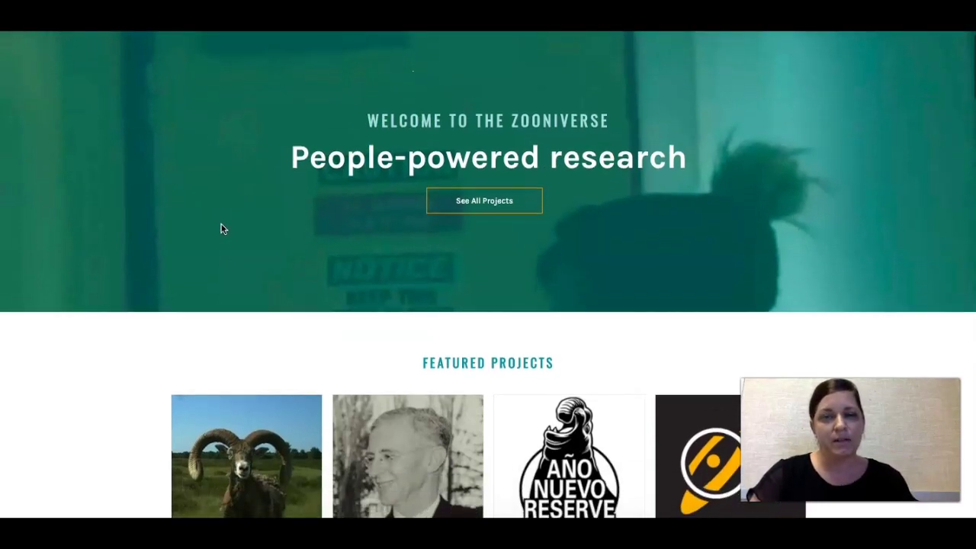
scroll(220, 229, "up", 1)
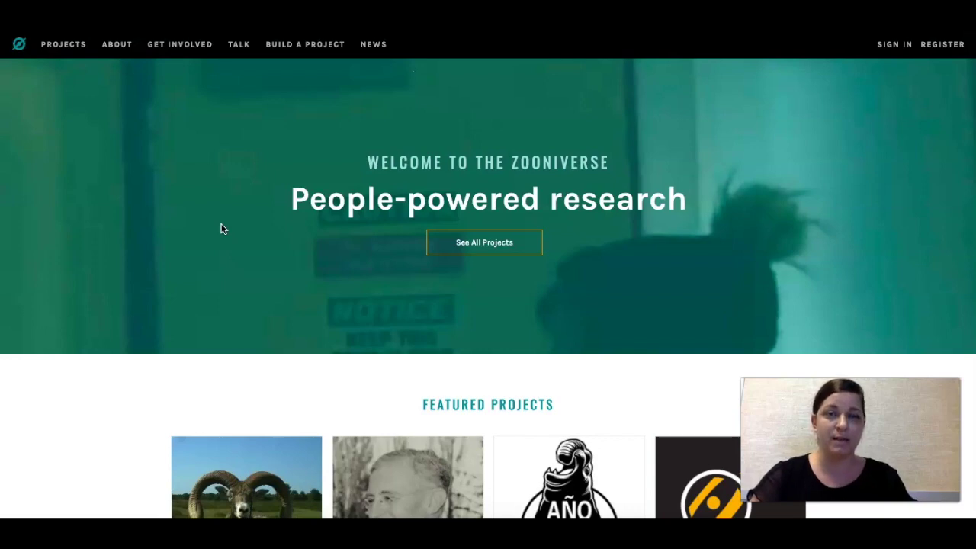
scroll(220, 228, "down", 5)
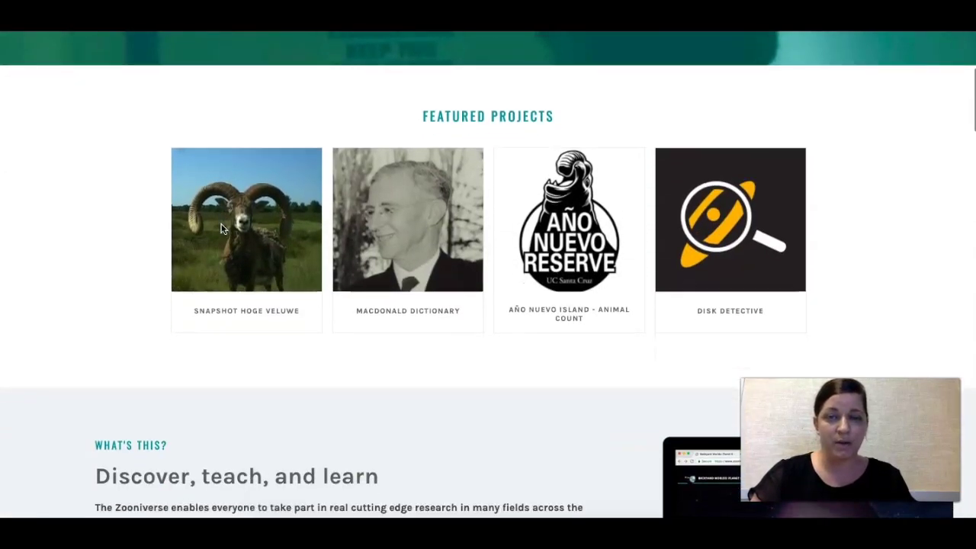
scroll(221, 229, "down", 6)
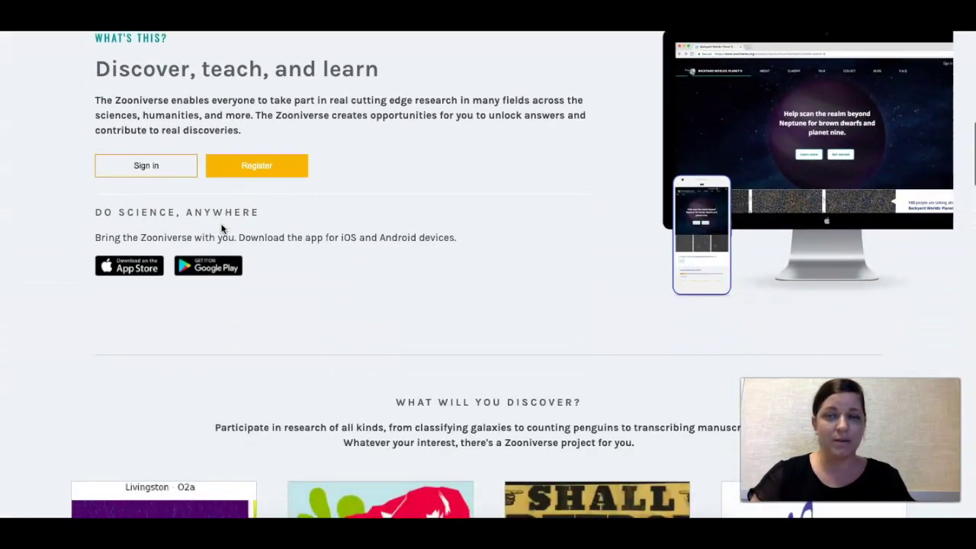
scroll(221, 229, "down", 2)
scroll(221, 229, "up", 8)
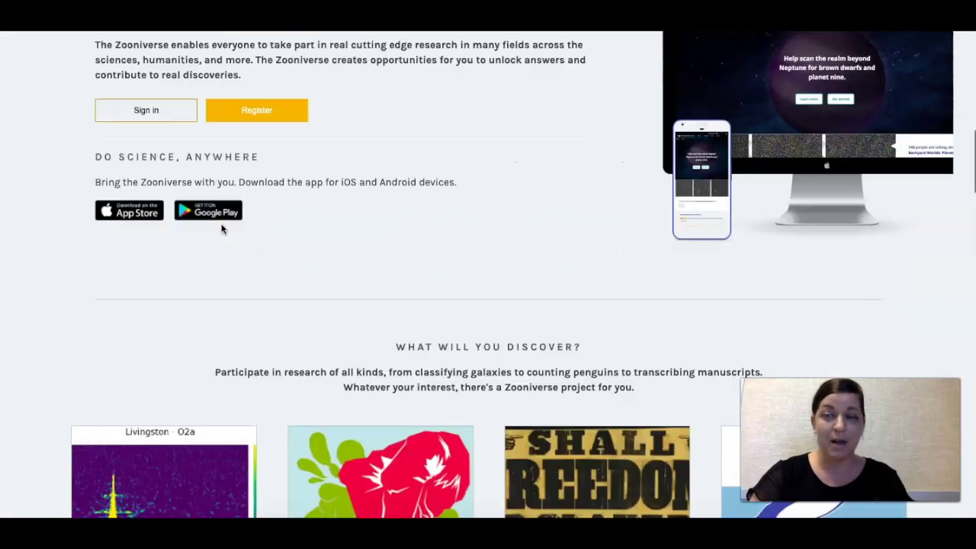
scroll(221, 229, "up", 6)
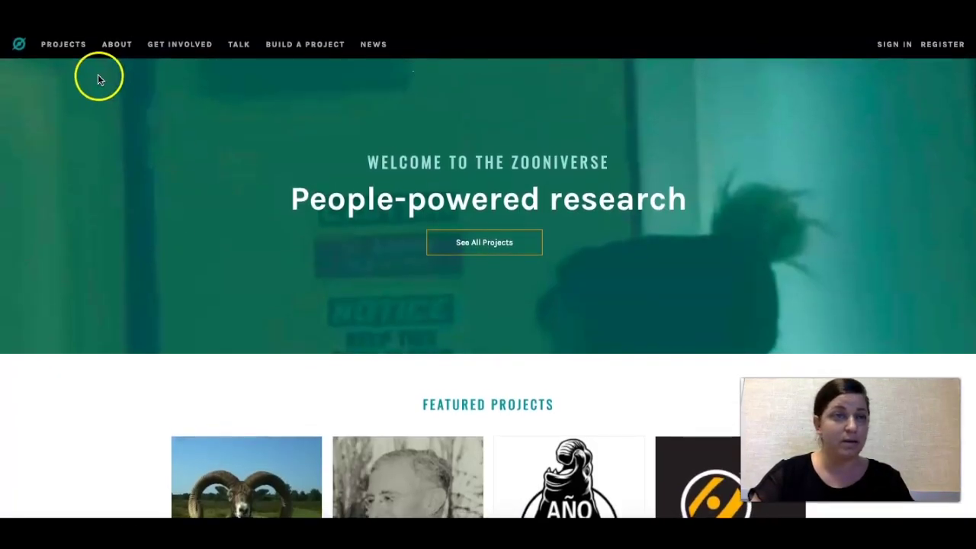
left_click(64, 44)
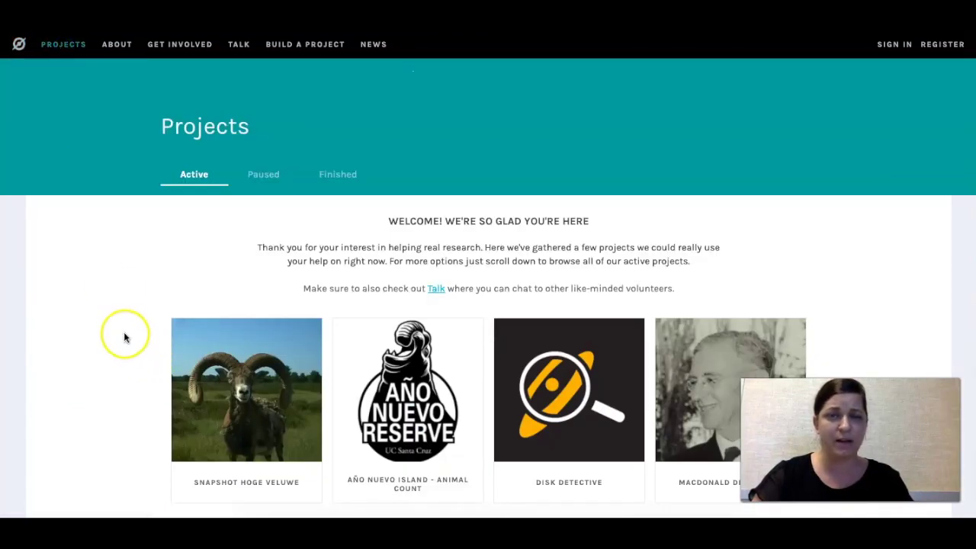
scroll(124, 333, "down", 2)
scroll(124, 333, "down", 5)
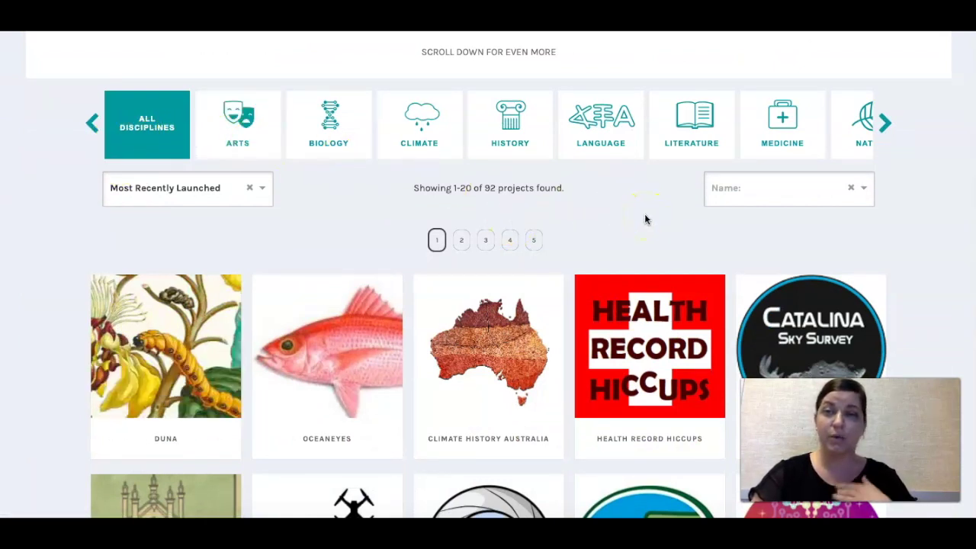
- Filter the active projects to the Space discipline and scroll its results
left_click(886, 125)
left_click(886, 125)
left_click(885, 125)
left_click(821, 122)
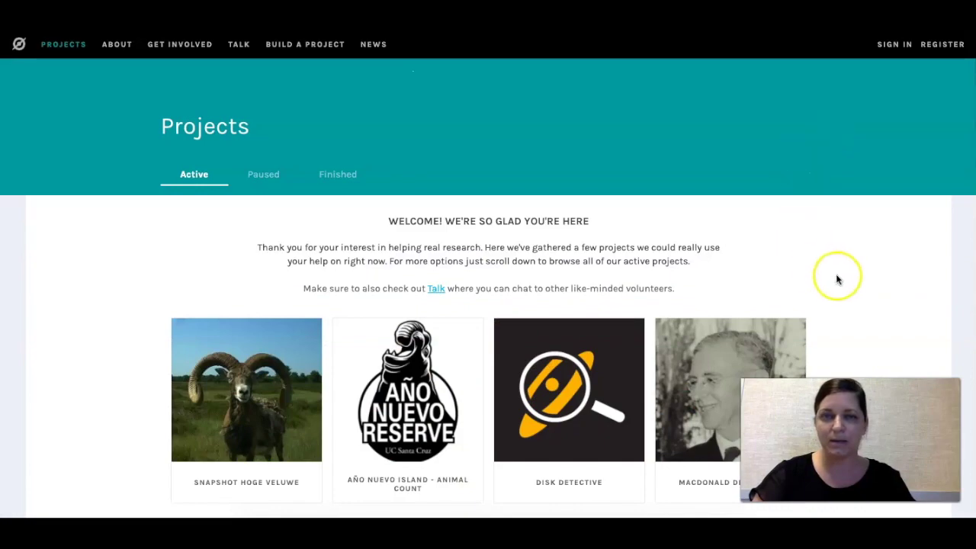
scroll(837, 279, "down", 3)
scroll(838, 281, "down", 8)
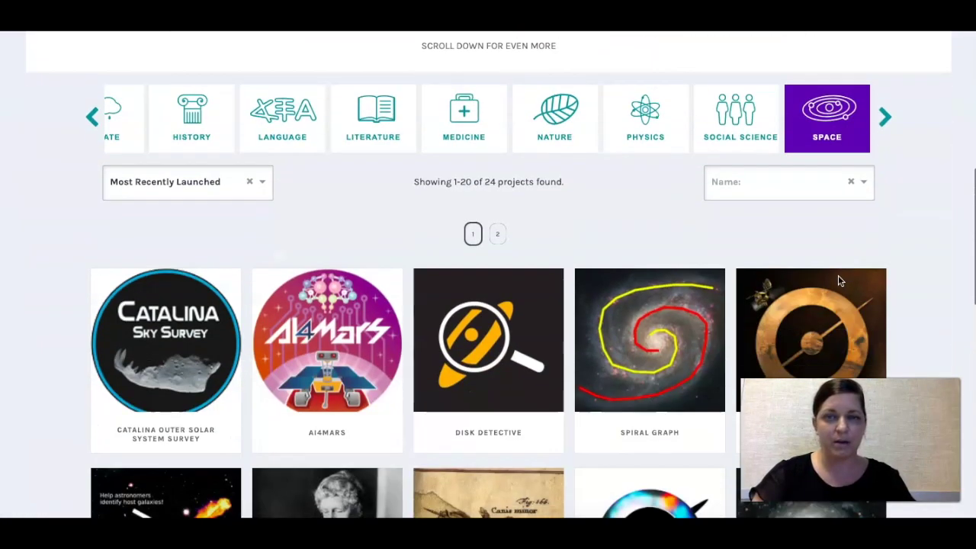
scroll(837, 281, "down", 6)
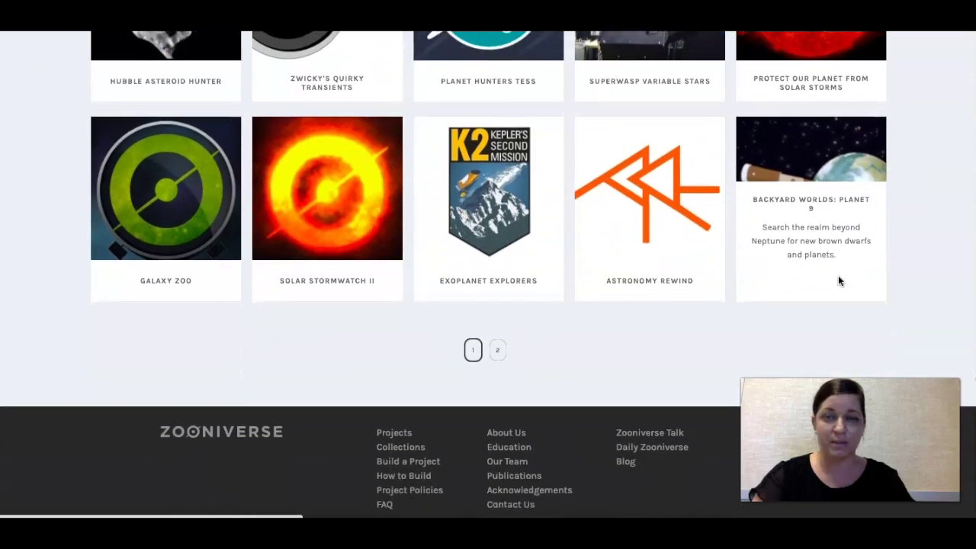
- Page through the Space results and open the Mapping Historic Skies project
left_click(495, 353)
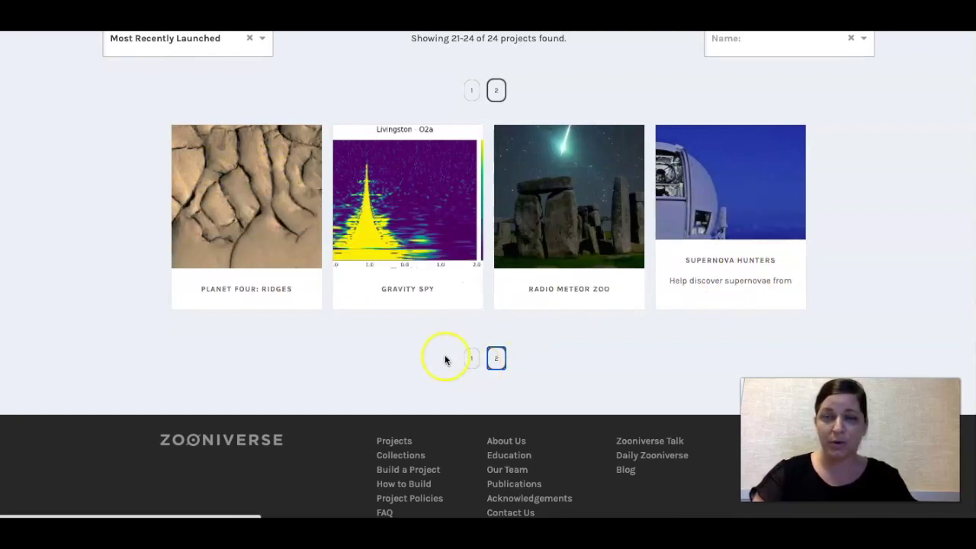
left_click(471, 358)
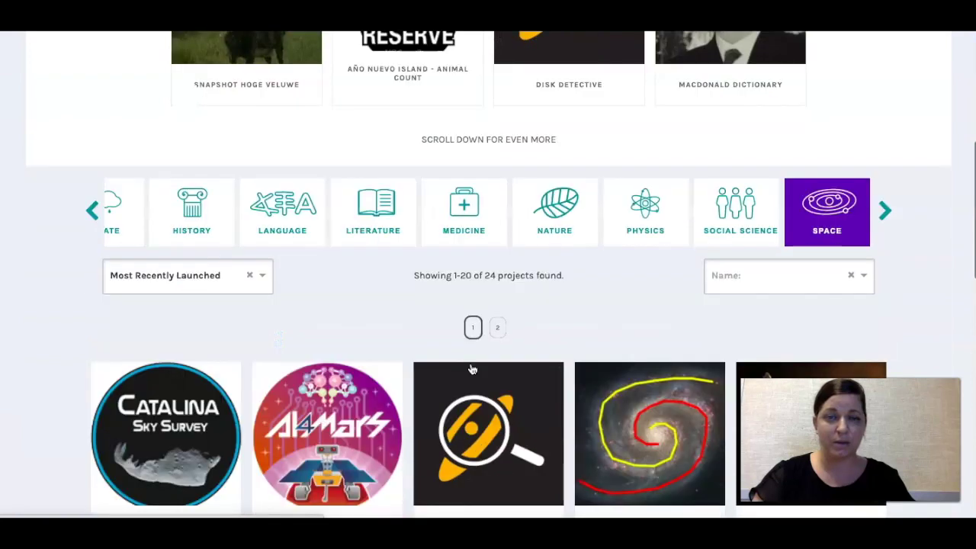
scroll(471, 369, "down", 4)
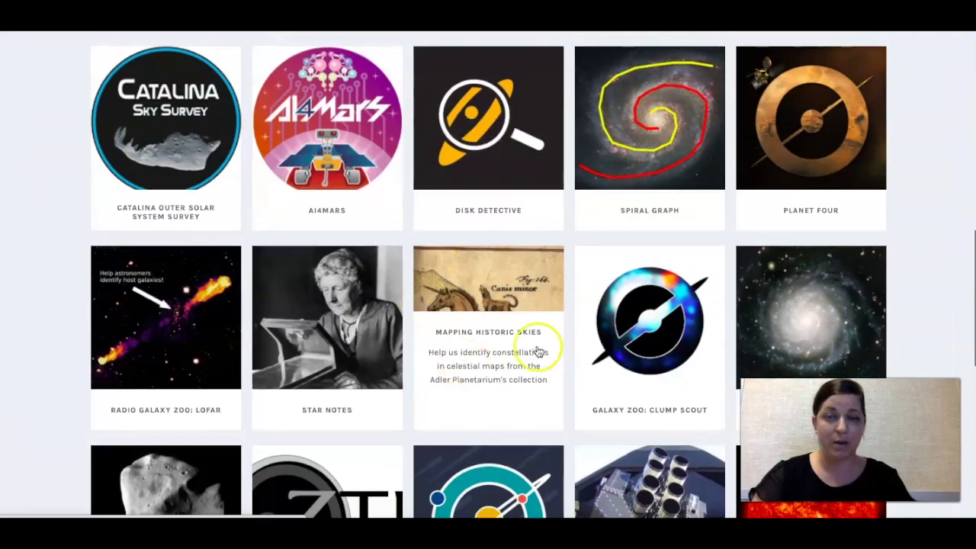
left_click(549, 425)
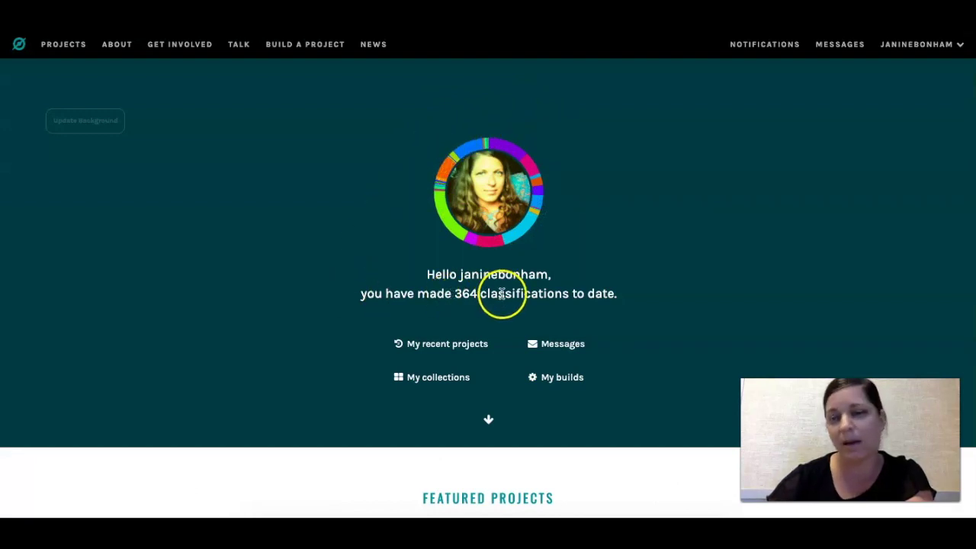
- Inspect the avatar ring's project segments and scroll down to Featured Projects
mouse_move(516, 237)
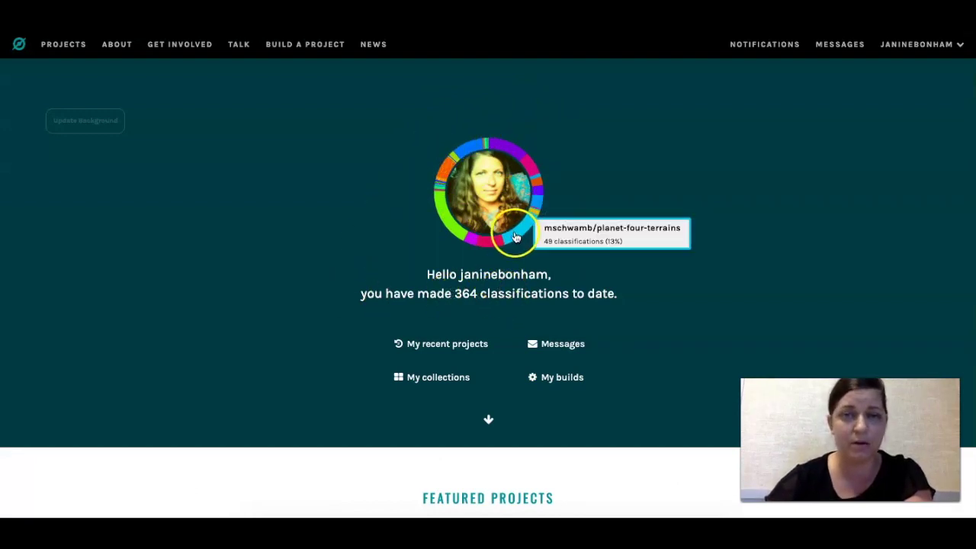
mouse_move(535, 175)
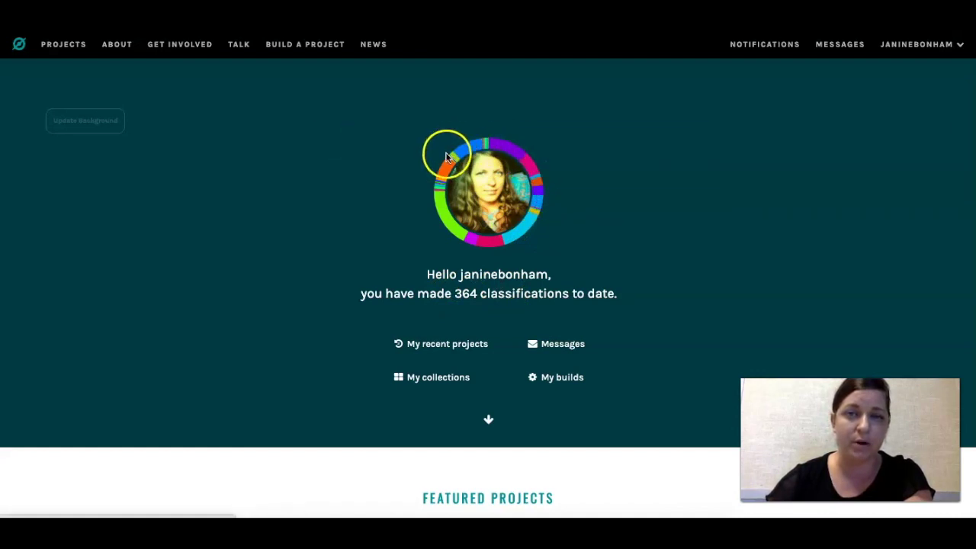
mouse_move(441, 187)
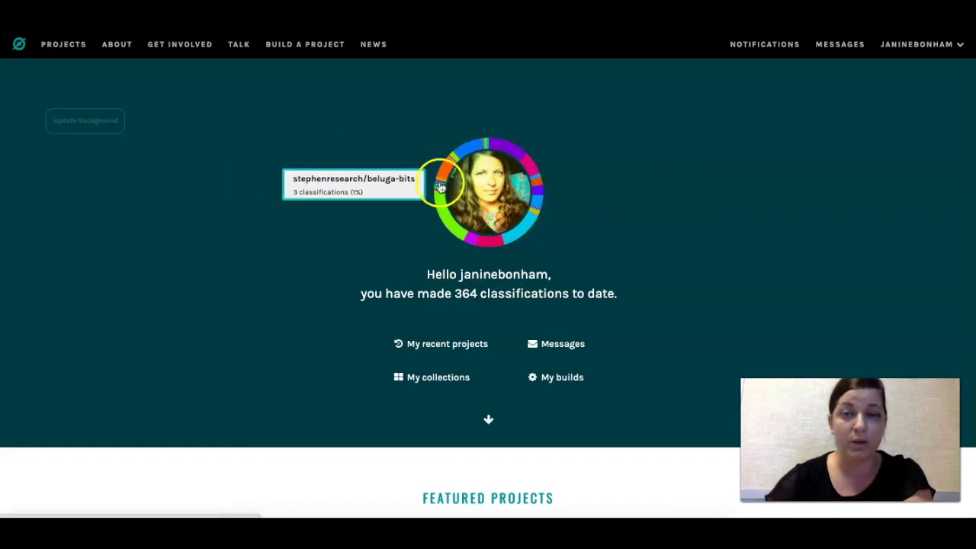
mouse_move(445, 210)
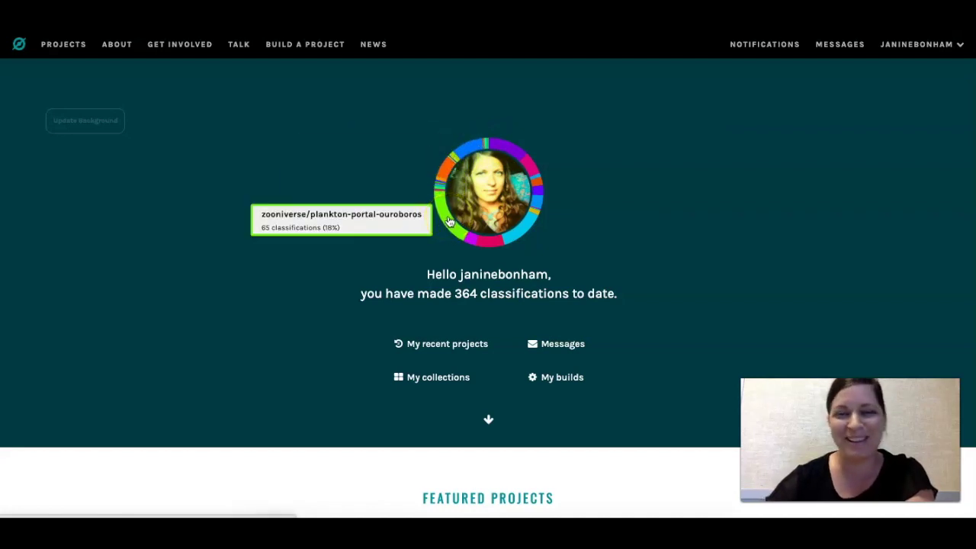
mouse_move(465, 149)
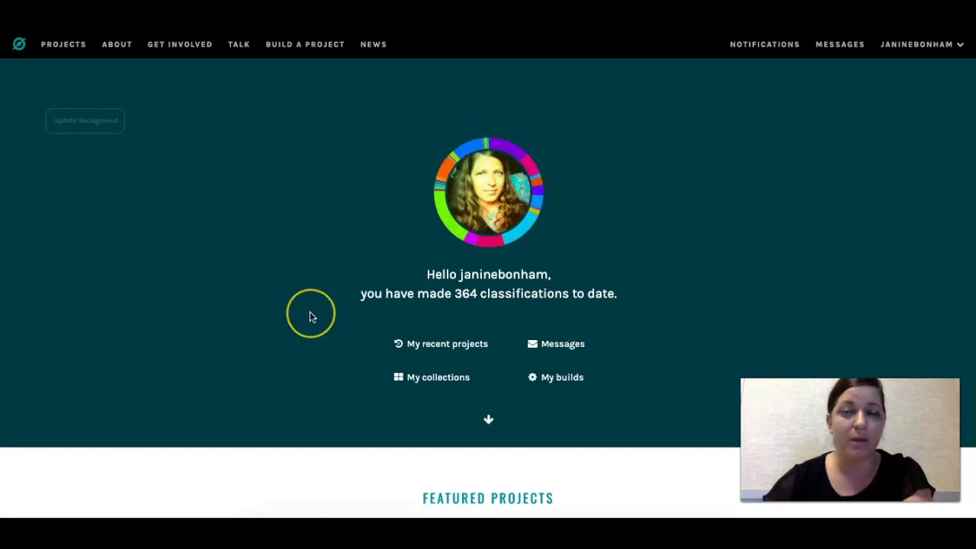
scroll(309, 312, "down", 9)
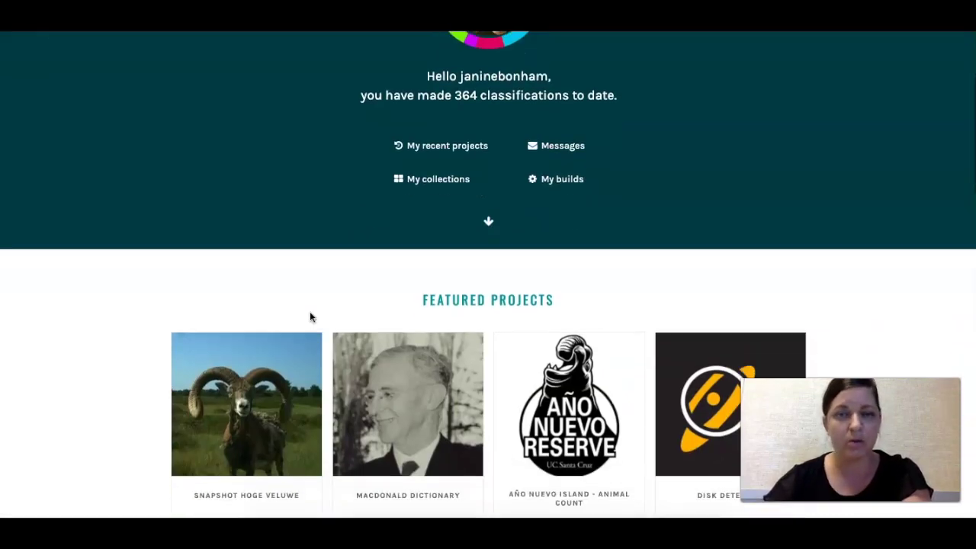
scroll(309, 311, "down", 5)
scroll(309, 311, "up", 20)
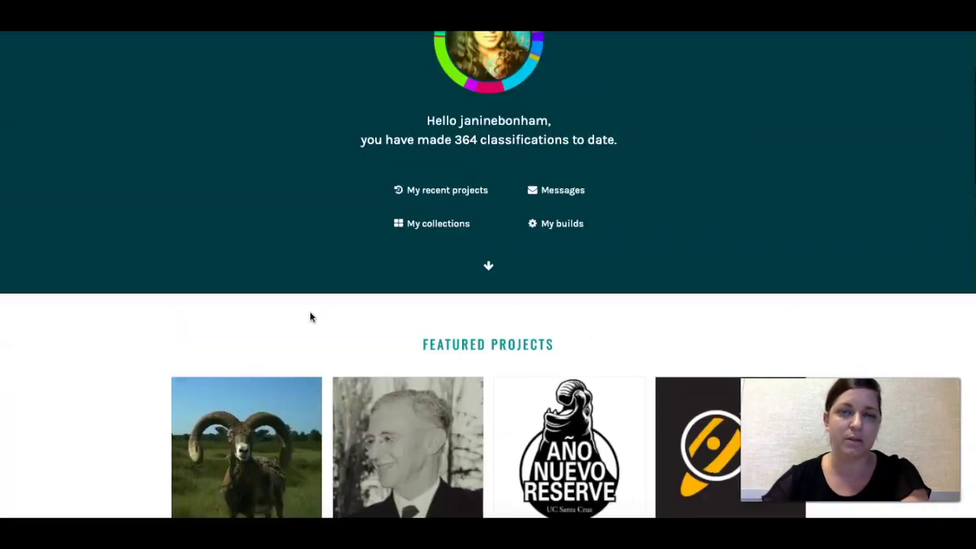
- Open Projects, advance the discipline carousel to Space, and view its 24 listed projects
left_click(65, 44)
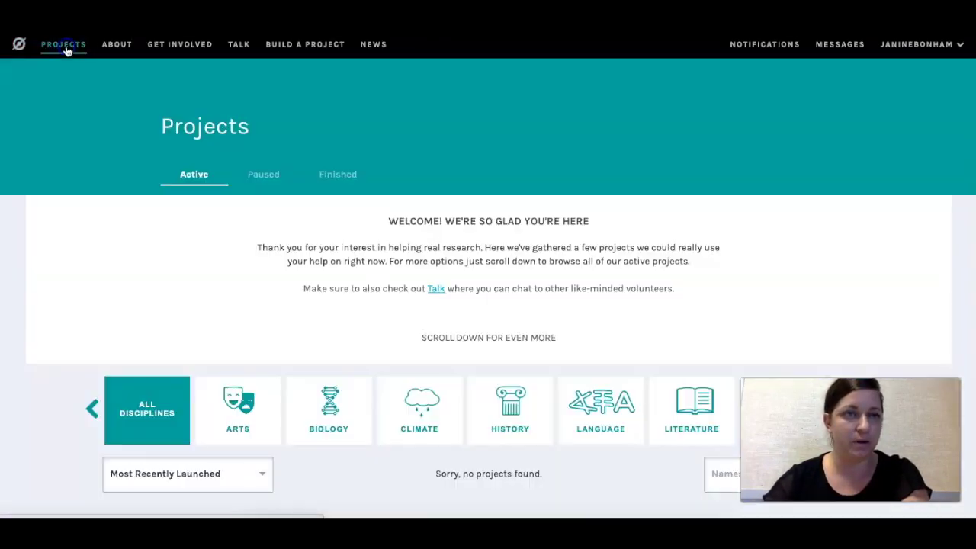
scroll(373, 313, "down", 1)
scroll(374, 314, "down", 3)
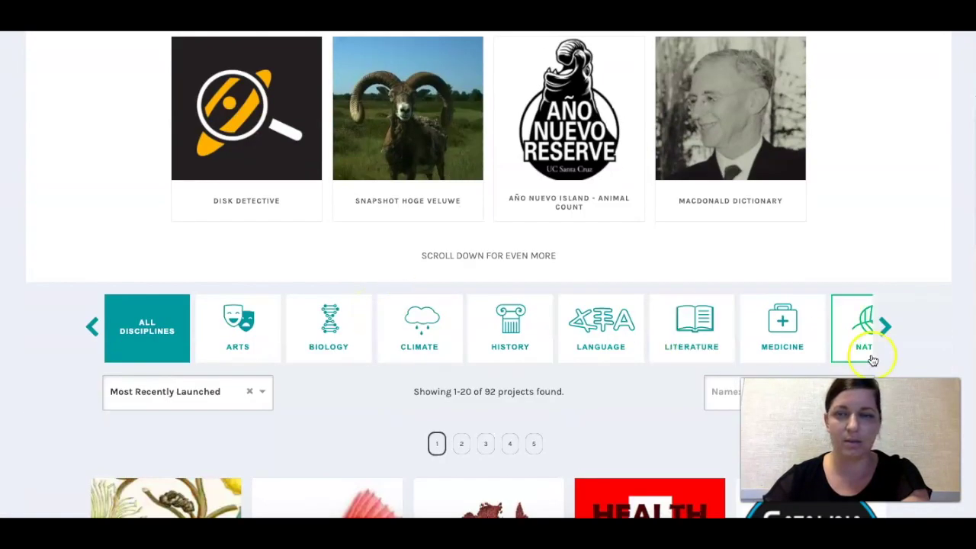
left_click(885, 329)
left_click(886, 330)
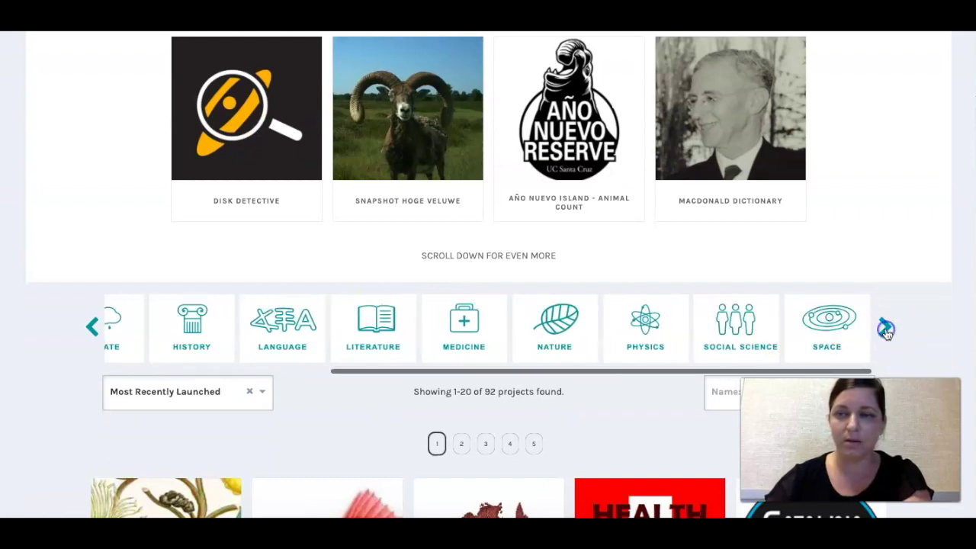
left_click(828, 331)
scroll(468, 388, "down", 10)
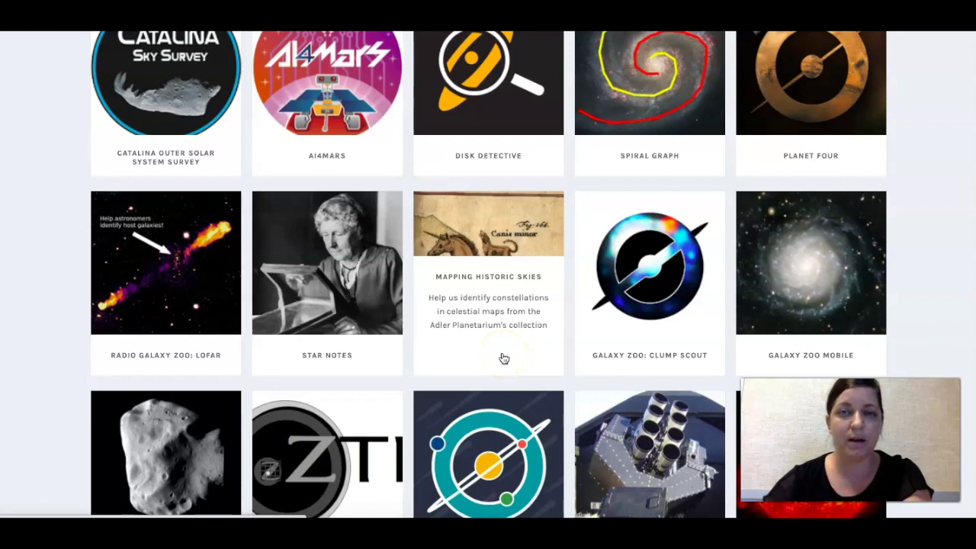
- Open Mapping Historic Skies and scroll through its progress statistics and back up
left_click(507, 328)
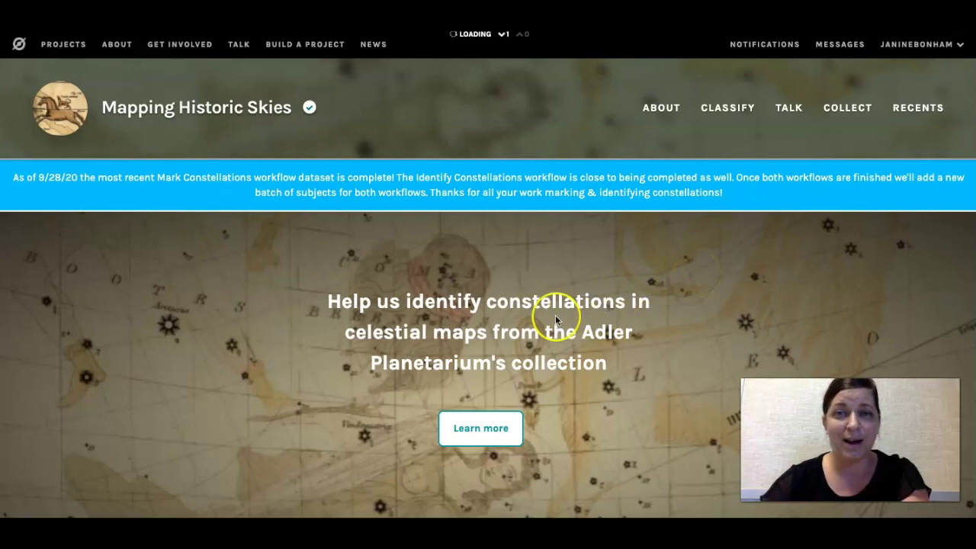
scroll(555, 315, "down", 3)
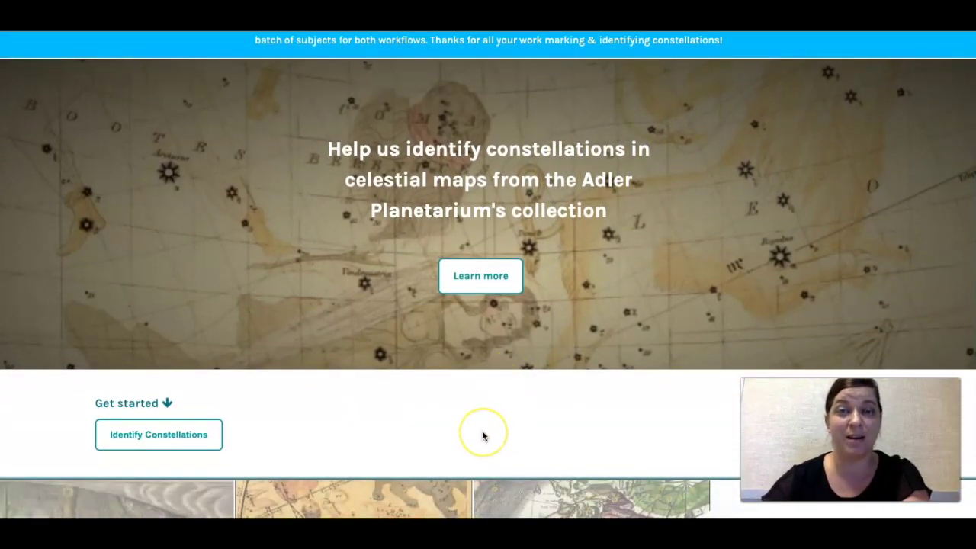
scroll(482, 433, "down", 3)
scroll(481, 436, "down", 2)
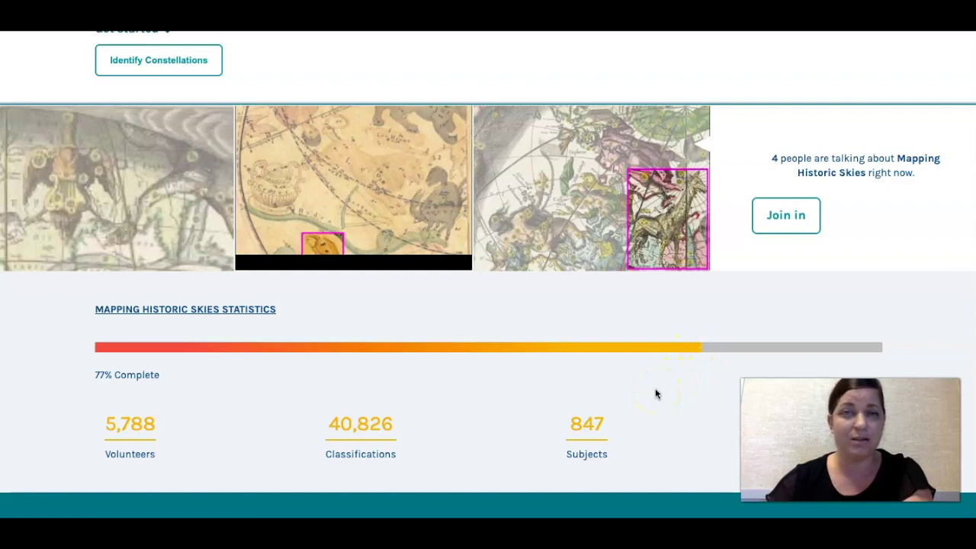
scroll(599, 330, "up", 5)
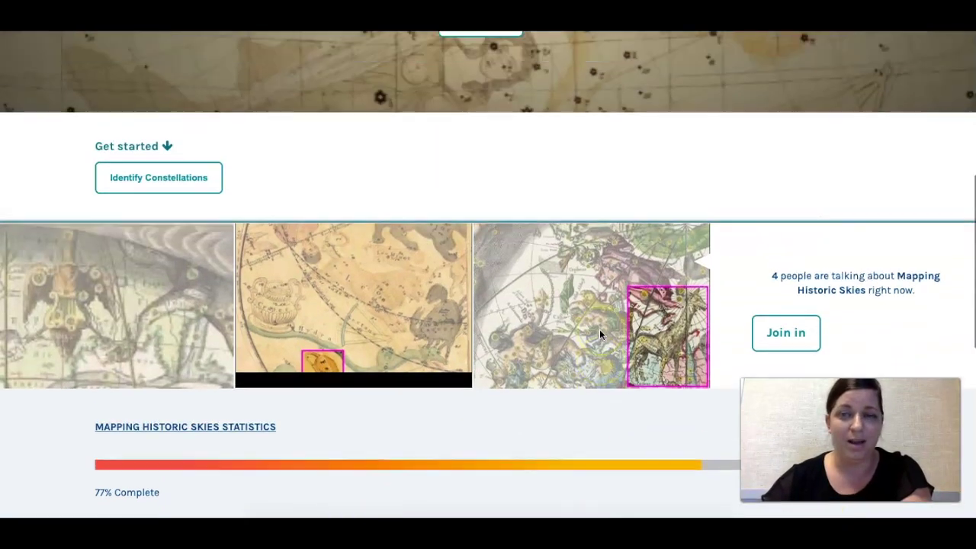
scroll(600, 334, "up", 2)
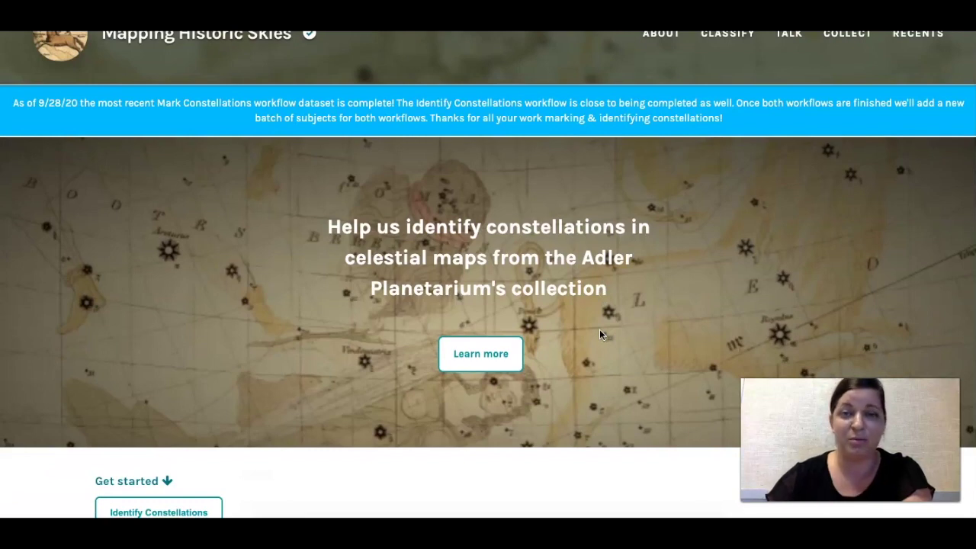
scroll(599, 333, "up", 1)
- View the About sections: Research, The Team, then Education with its two publications
left_click(668, 111)
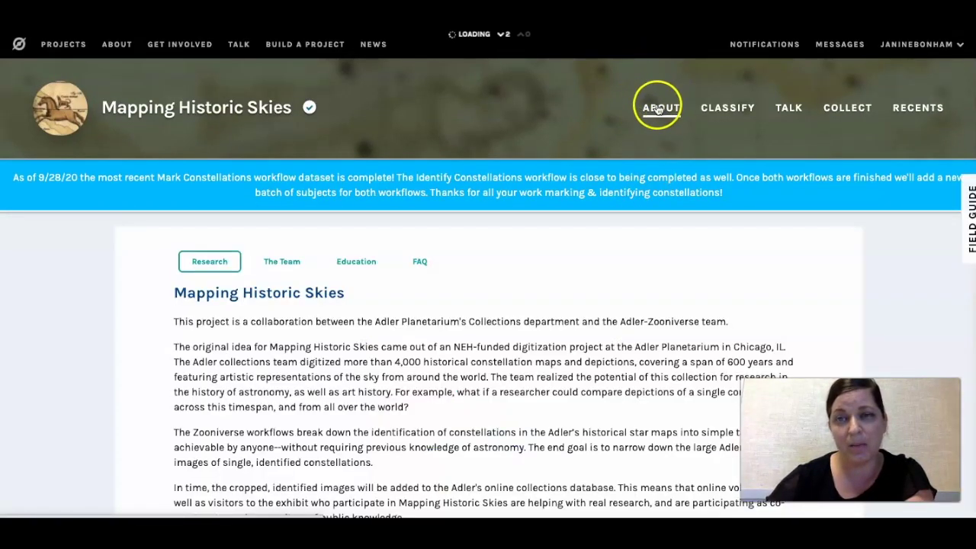
scroll(426, 381, "down", 3)
left_click(281, 98)
left_click(352, 270)
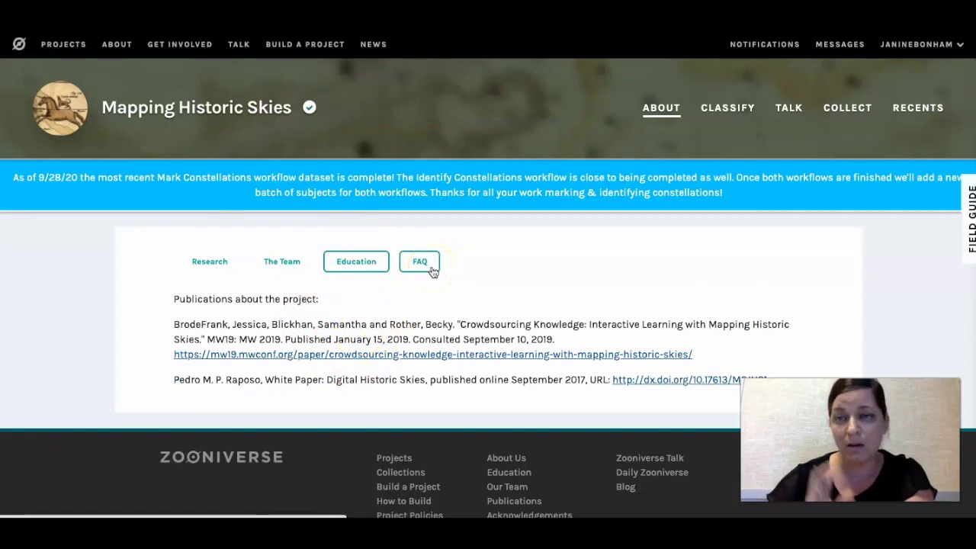
- Start the Identify Constellations task, read the Welcome tutorial, and dismiss it
left_click(728, 110)
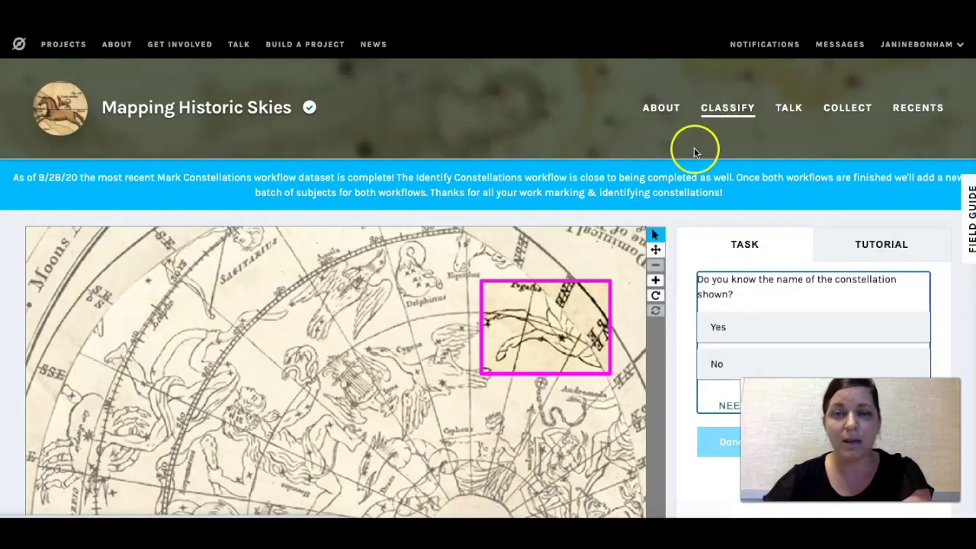
scroll(678, 259, "down", 2)
scroll(679, 261, "down", 3)
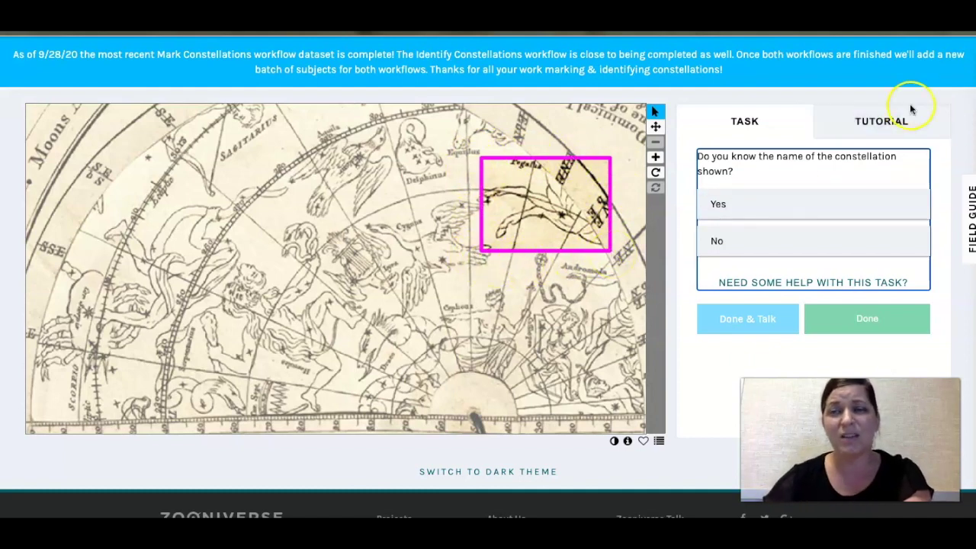
left_click(889, 121)
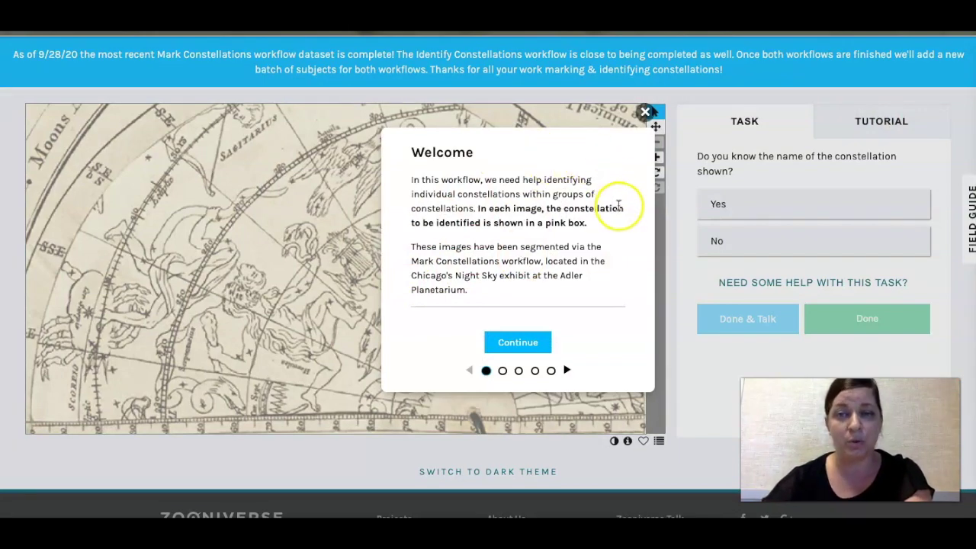
left_click(646, 112)
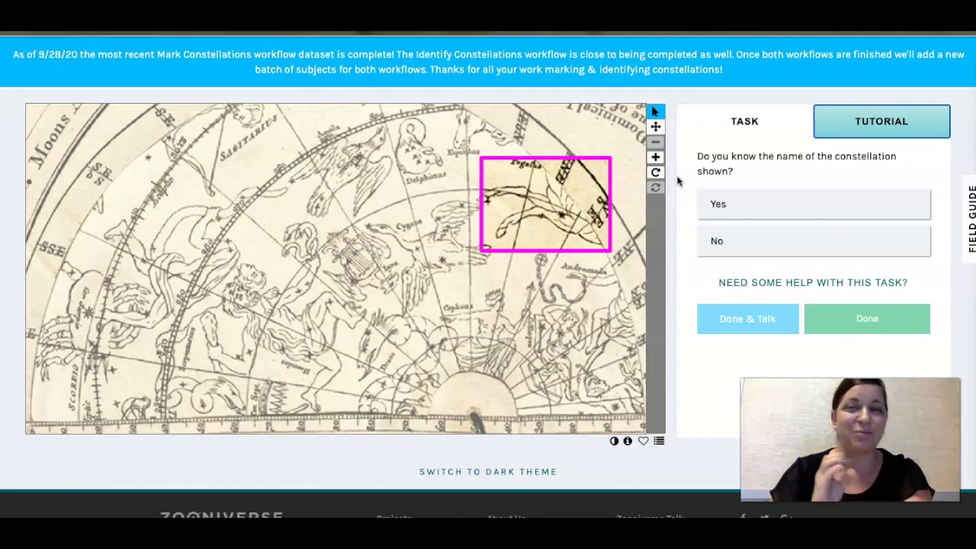
left_click(676, 222)
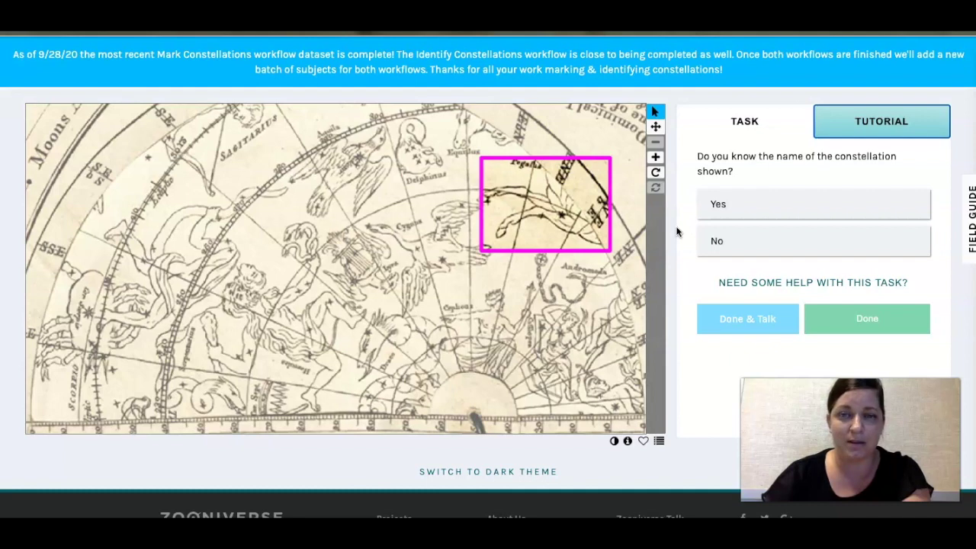
left_click(519, 167)
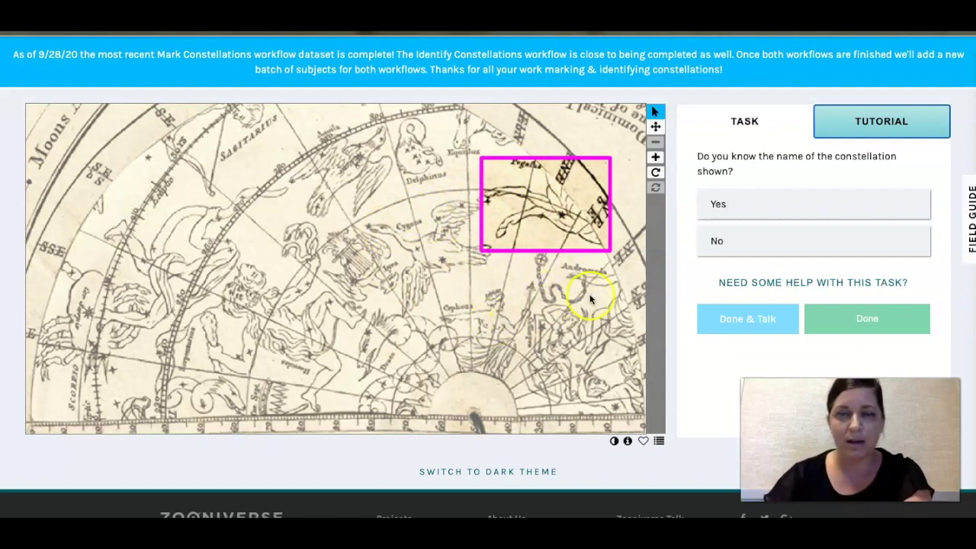
- Answer Yes and name the pink-boxed constellation 'Pegasus'
left_click(713, 214)
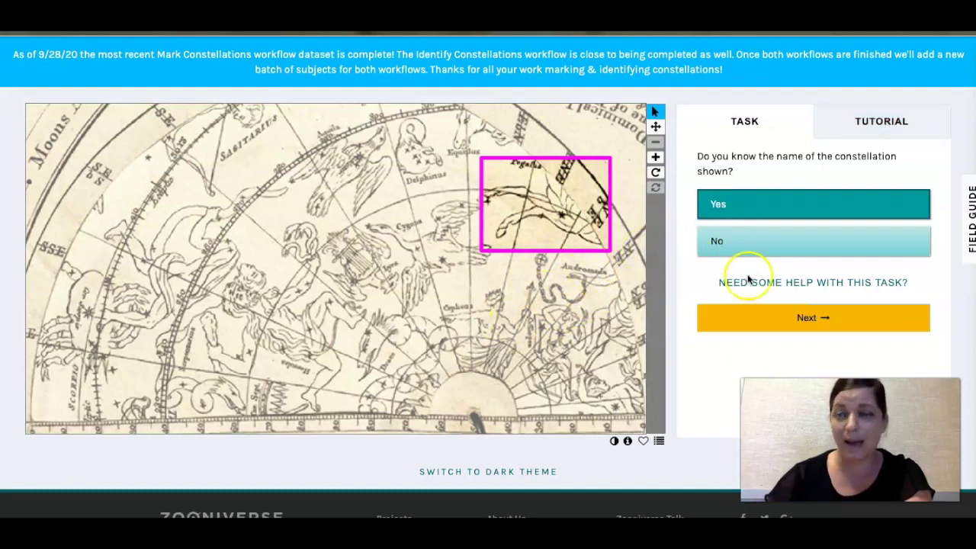
left_click(753, 323)
type("Pegasus")
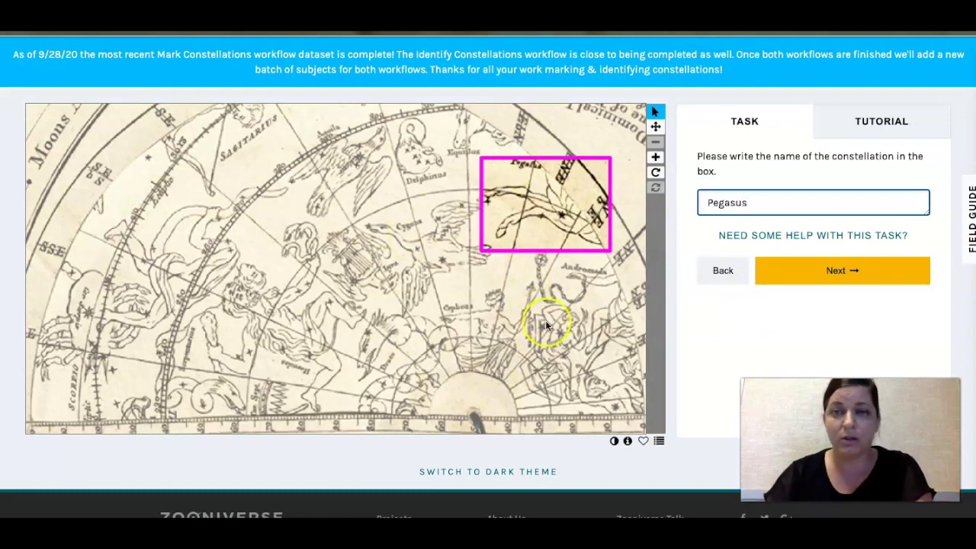
left_click(828, 279)
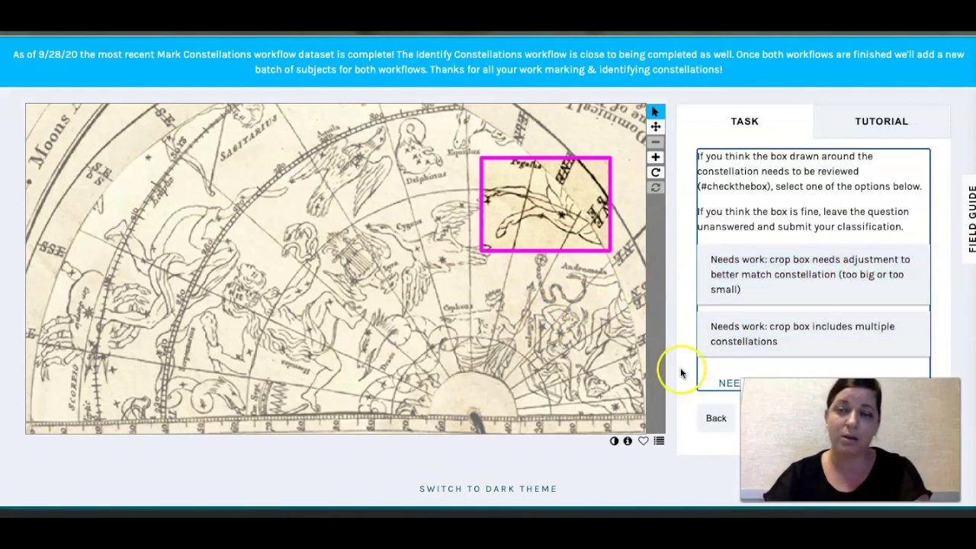
- Leave the crop-box question unanswered and submit the classification with Done
scroll(688, 372, "down", 1)
scroll(688, 372, "down", 1)
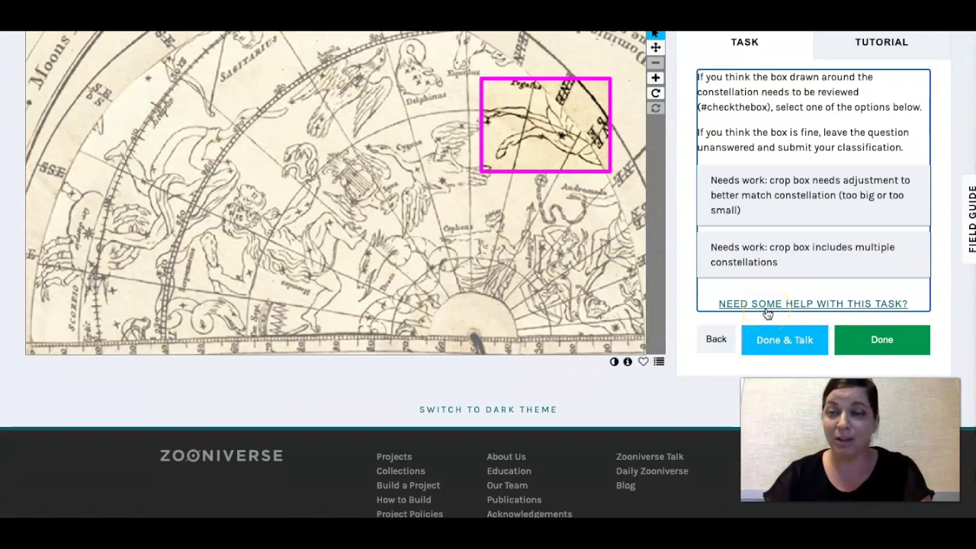
left_click(694, 296)
scroll(691, 284, "up", 1)
left_click(781, 129)
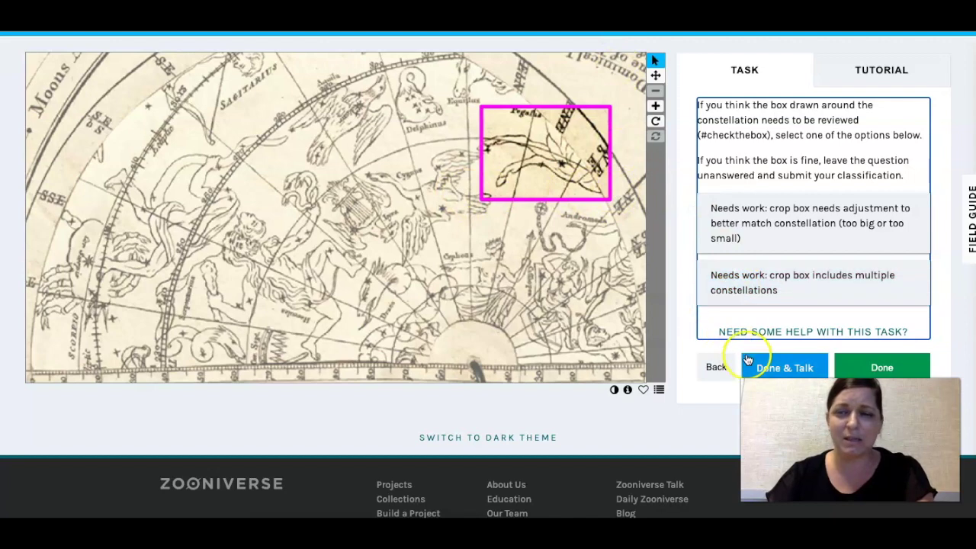
scroll(748, 359, "down", 1)
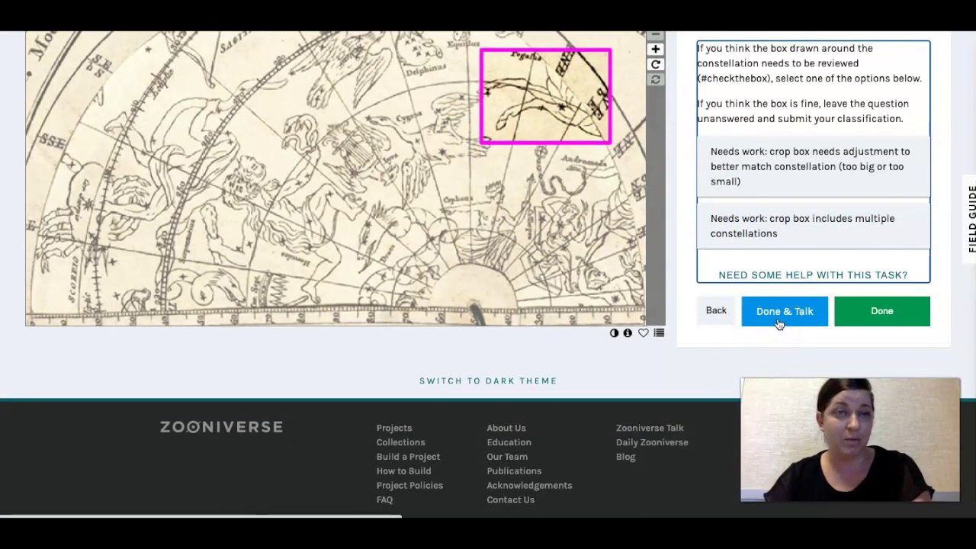
left_click(880, 310)
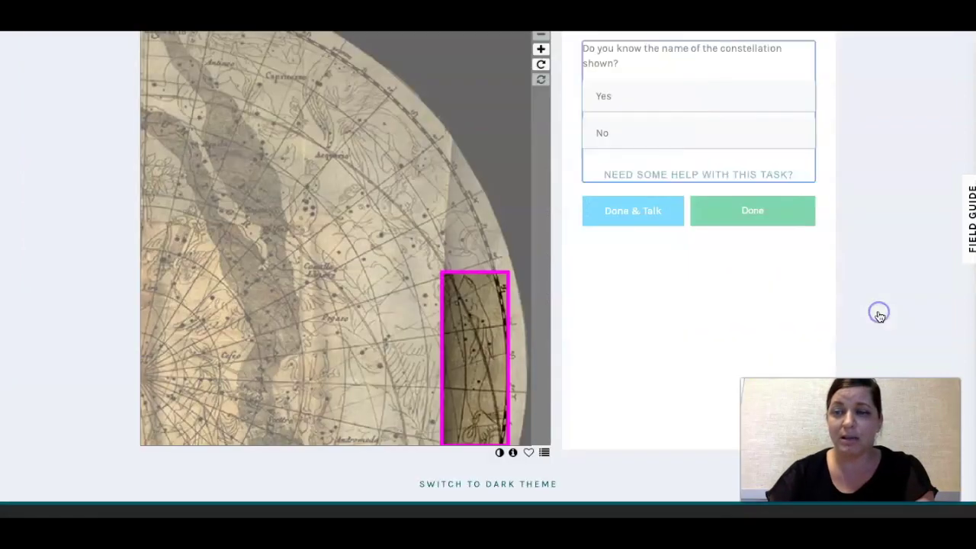
- Load a new map and identify its boxed constellation as 'Pisces'
left_click(768, 273)
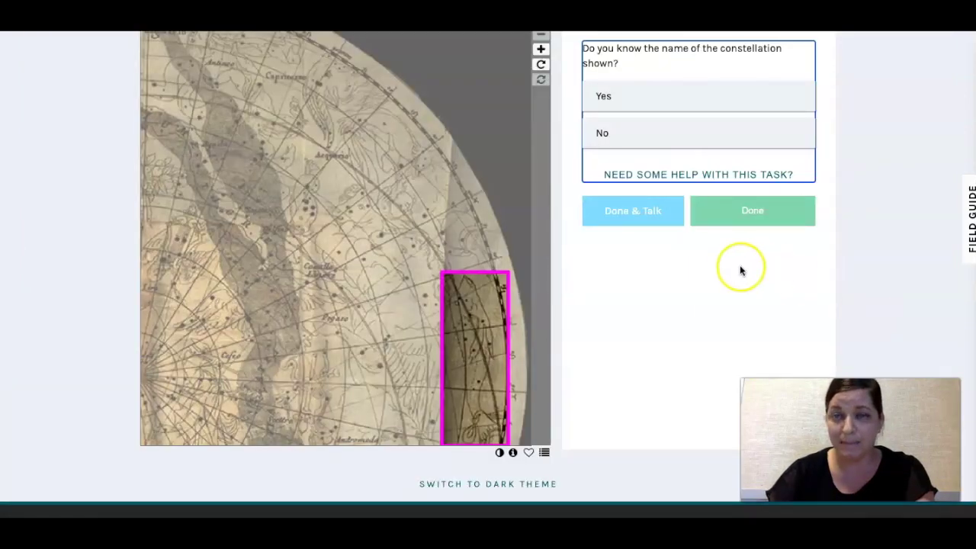
scroll(645, 291, "up", 2)
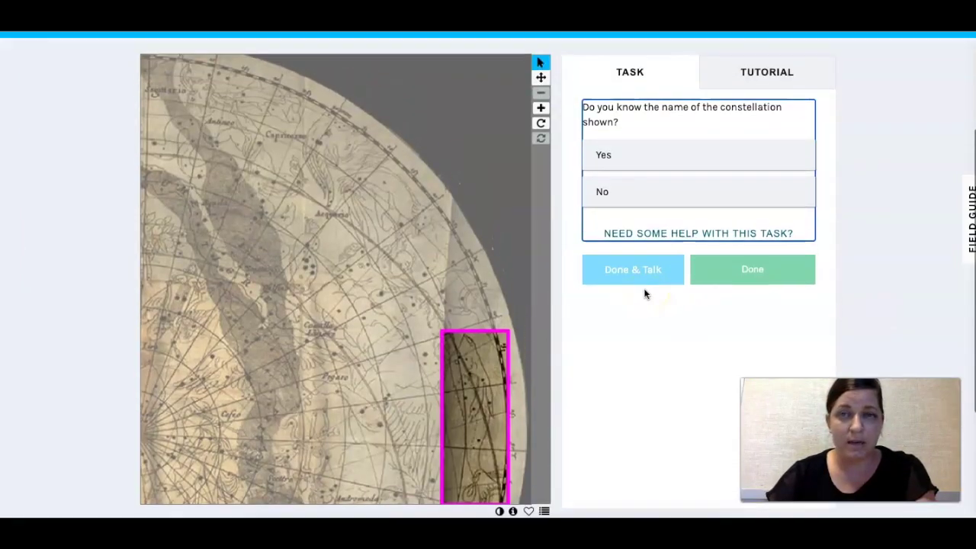
scroll(645, 294, "down", 1)
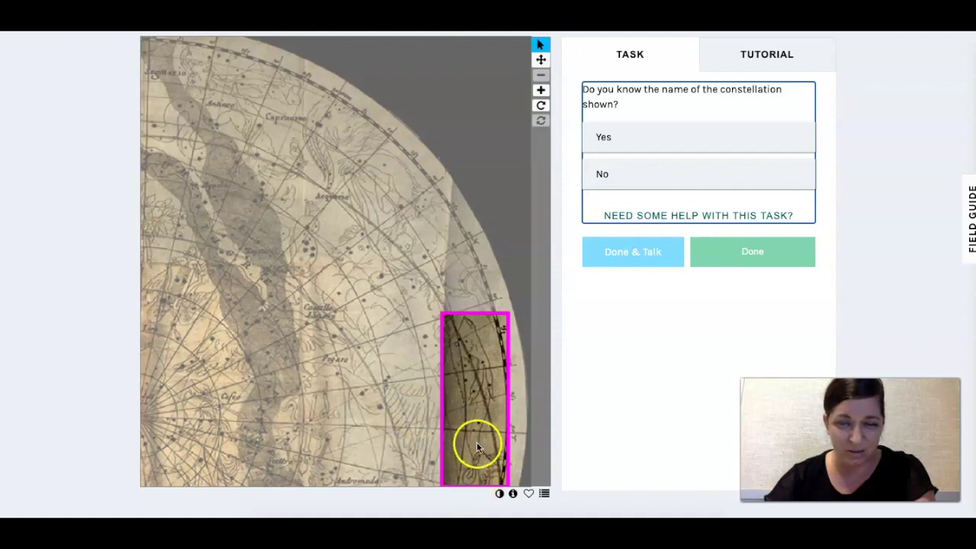
left_click(627, 136)
left_click(641, 252)
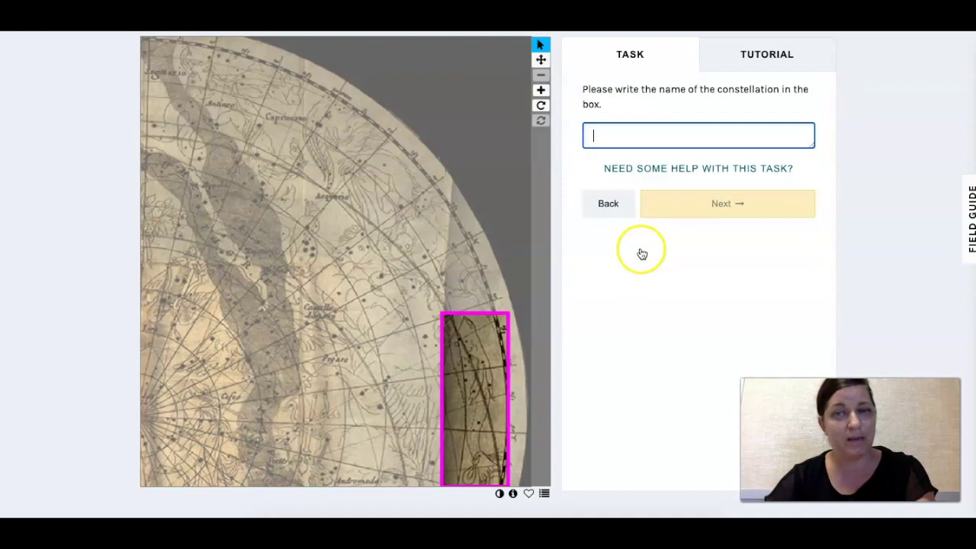
type("Pisces")
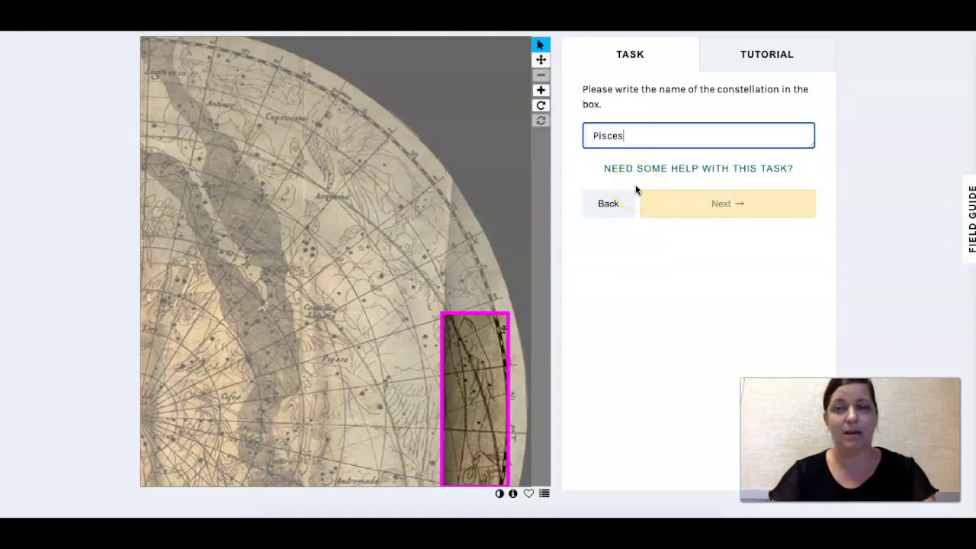
left_click(693, 207)
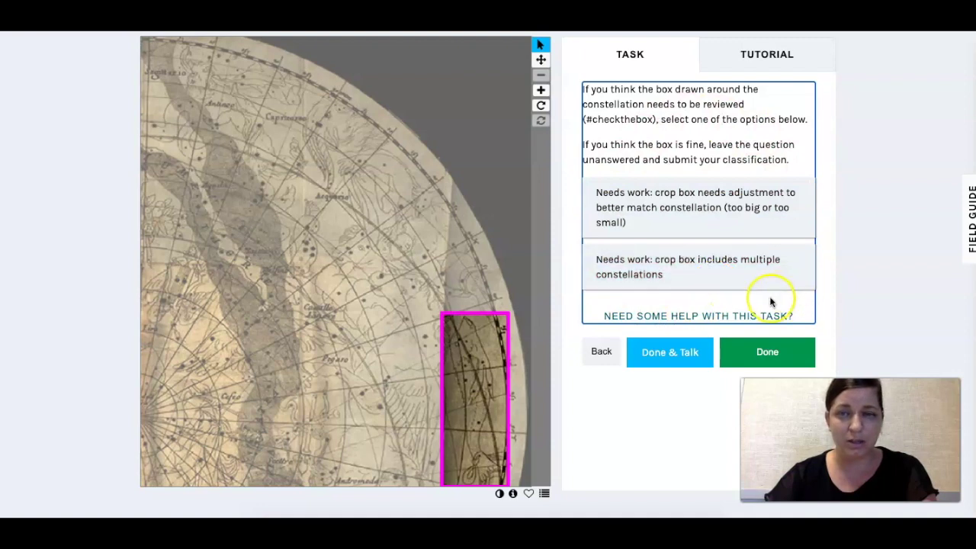
- Mark the crop box as needing adjustment and submit the classification
scroll(770, 302, "down", 1)
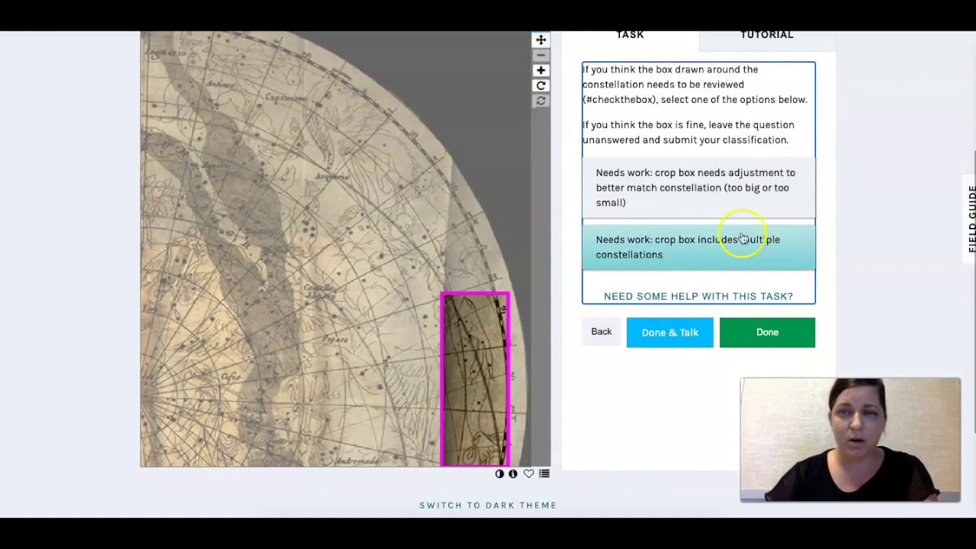
scroll(715, 204, "down", 1)
left_click(710, 192)
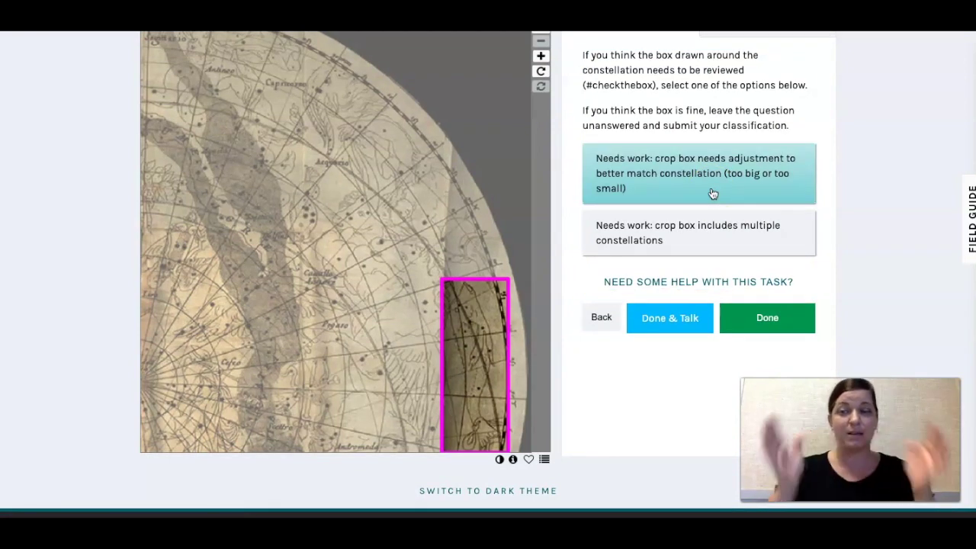
left_click(771, 317)
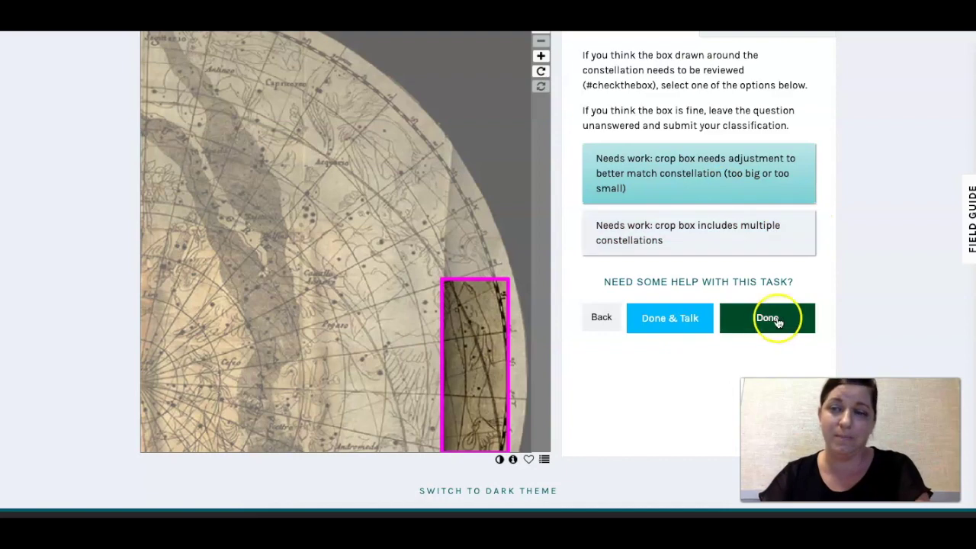
scroll(656, 320, "up", 3)
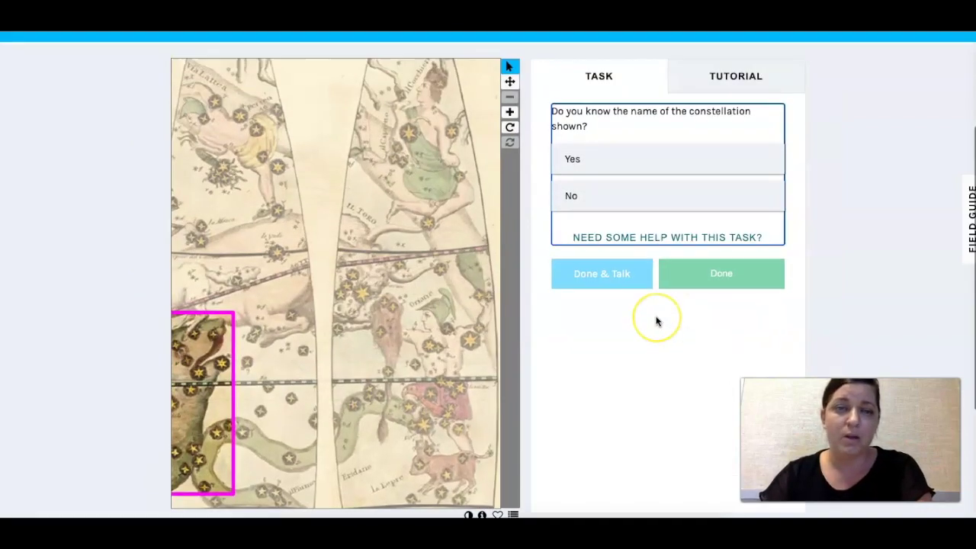
scroll(655, 320, "up", 1)
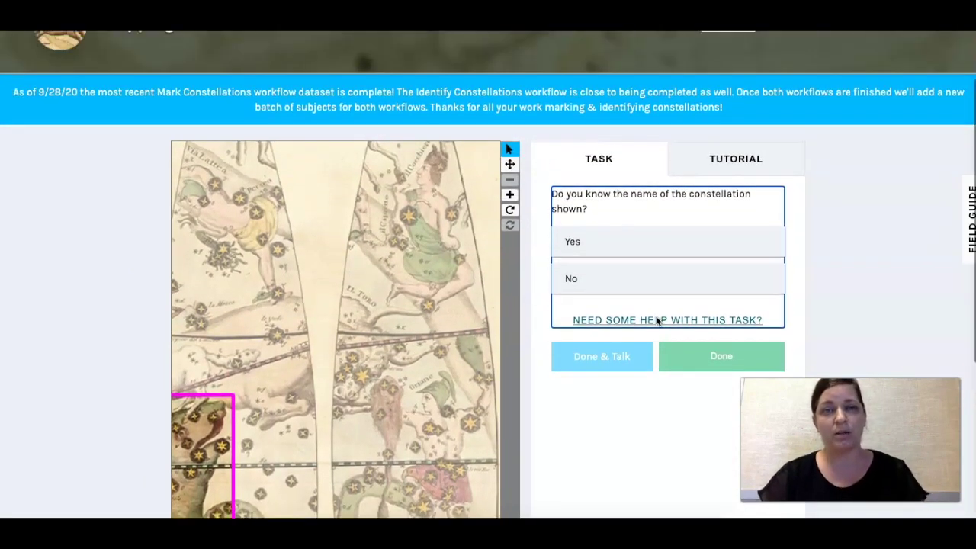
scroll(607, 103, "up", 2)
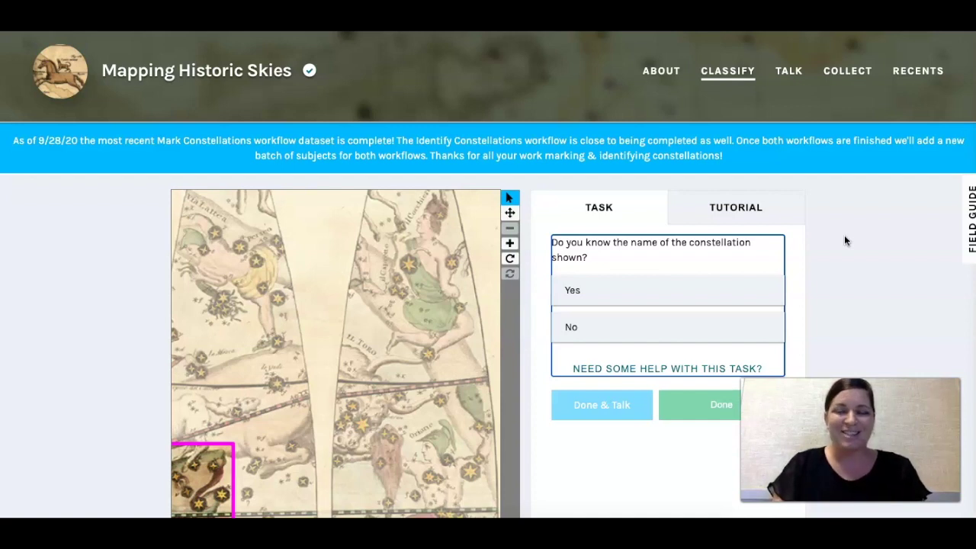
left_click(676, 235)
scroll(675, 235, "up", 2)
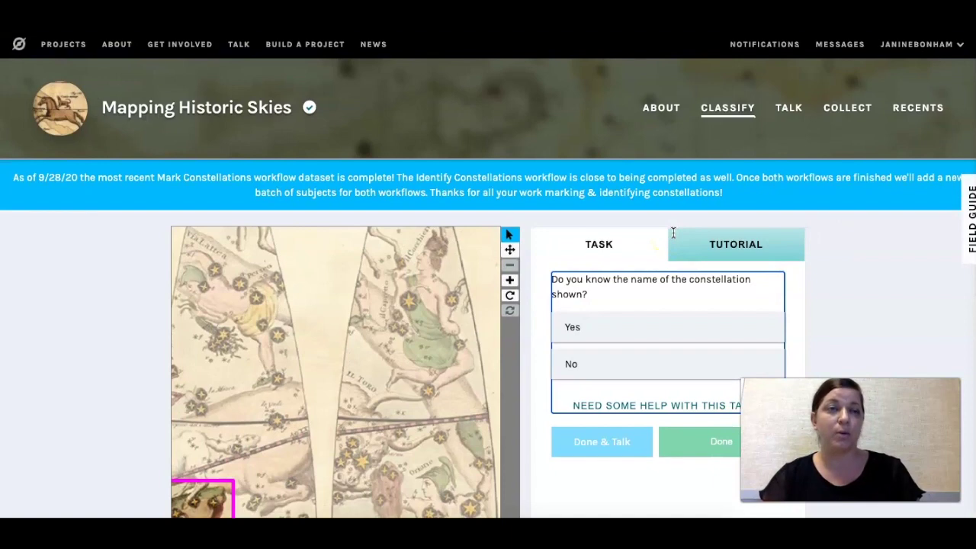
- Go to the Projects listing and advance the discipline carousel to select Space
left_click(63, 44)
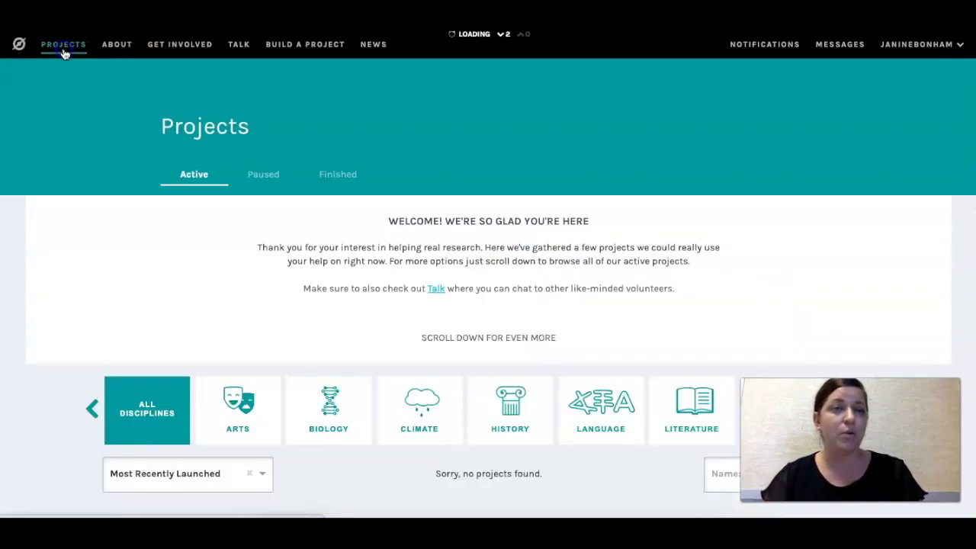
scroll(120, 333, "down", 6)
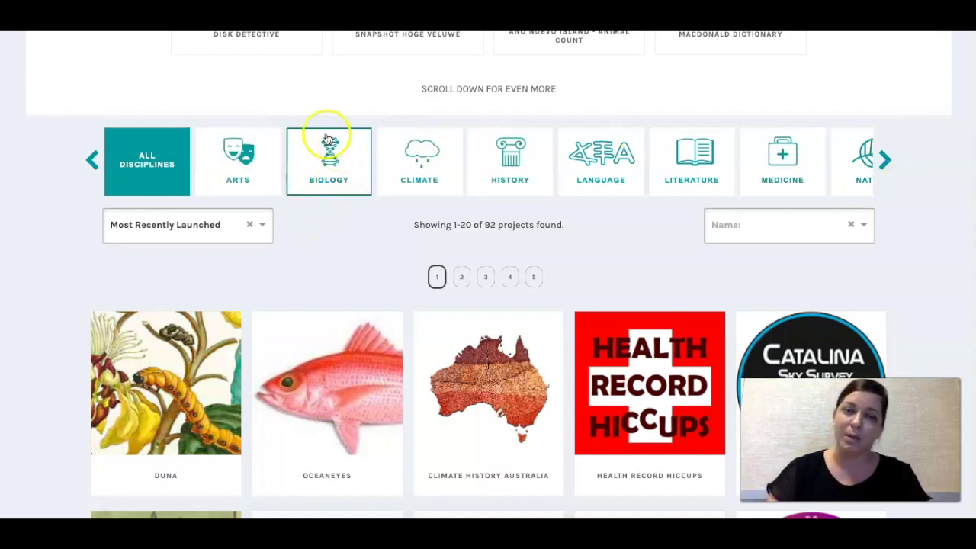
left_click(884, 161)
left_click(885, 162)
left_click(884, 162)
left_click(817, 169)
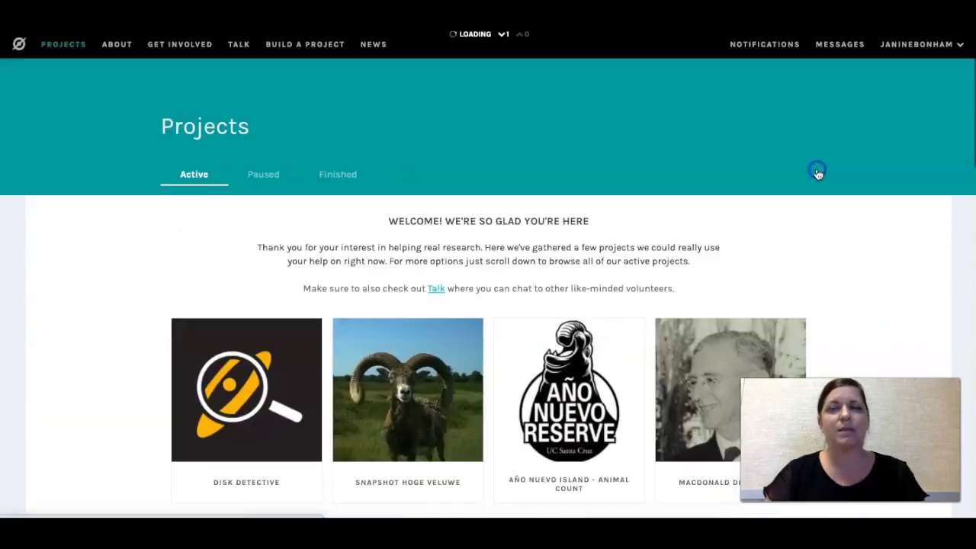
scroll(592, 328, "down", 3)
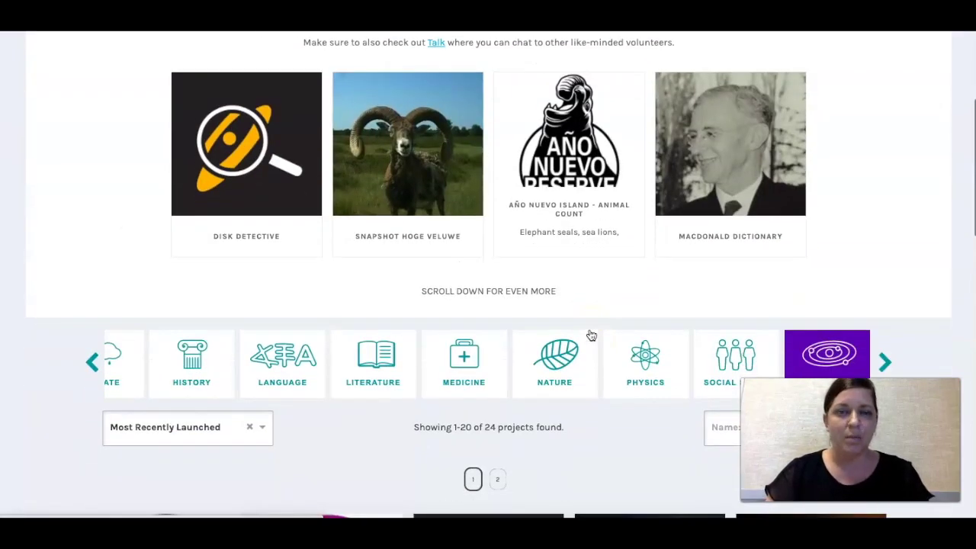
scroll(591, 335, "down", 7)
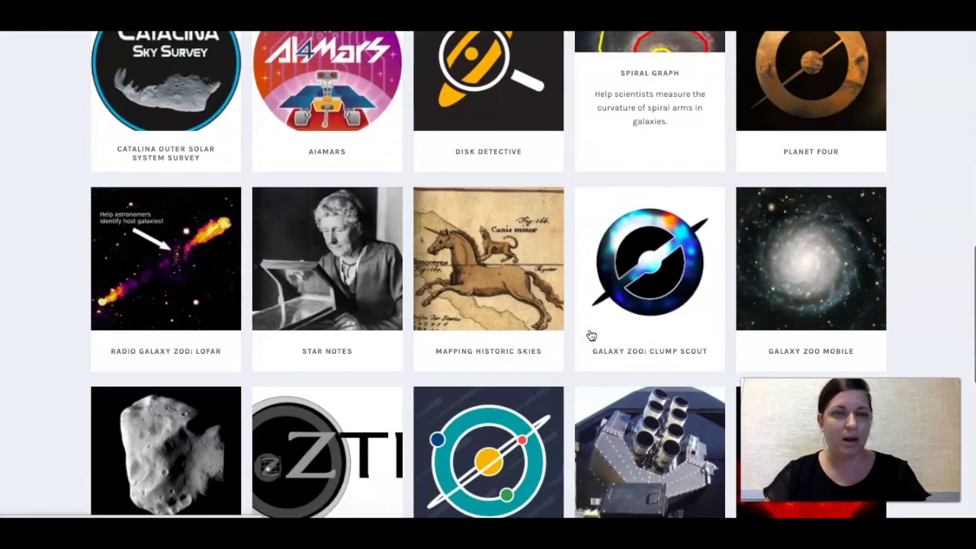
scroll(590, 333, "down", 1)
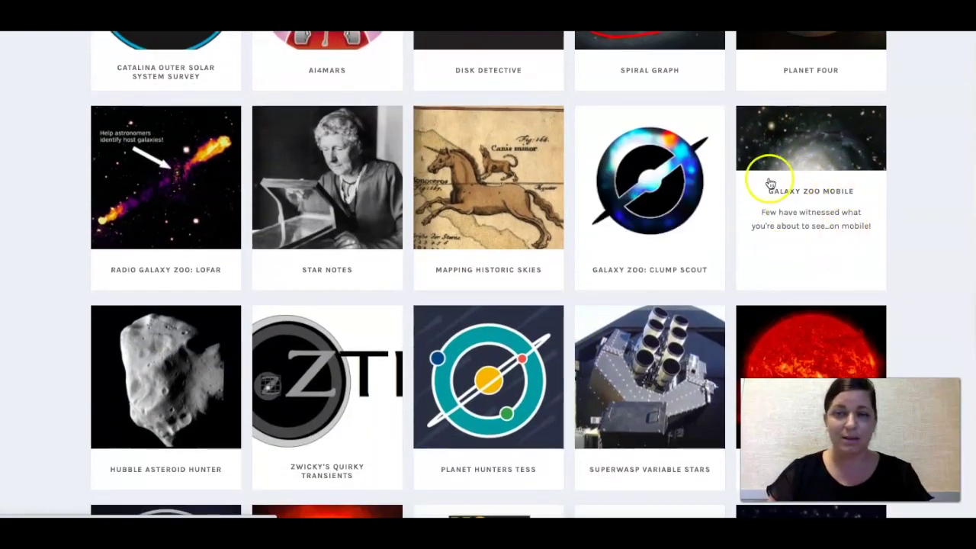
scroll(773, 248, "down", 3)
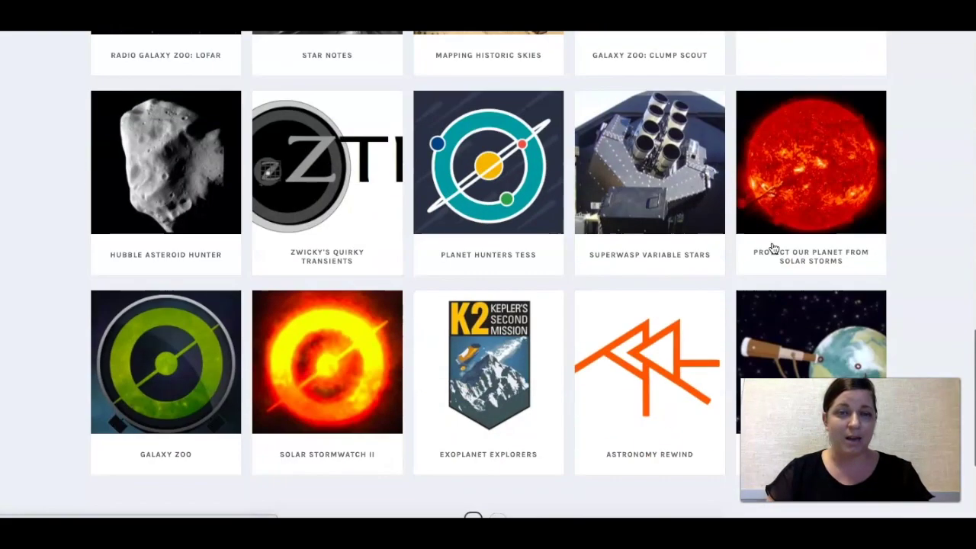
mouse_move(170, 306)
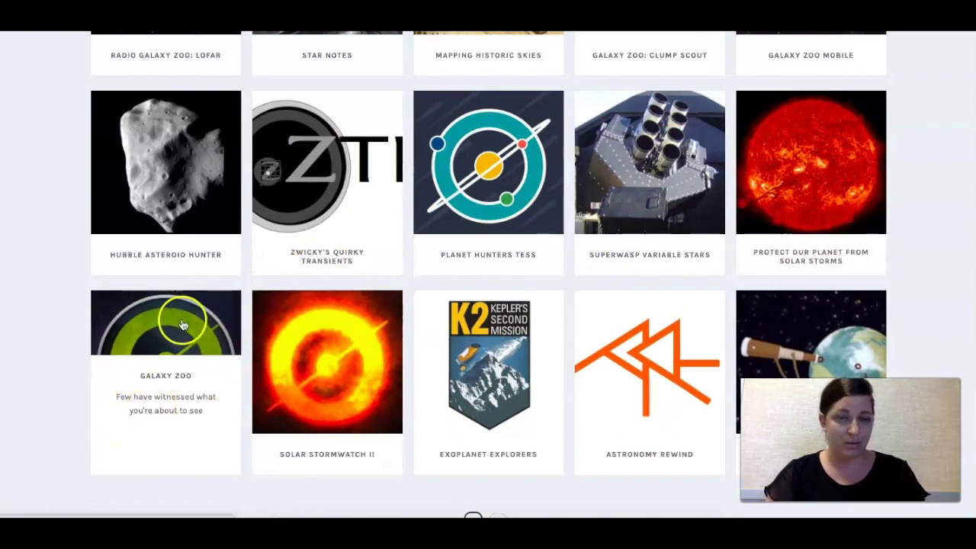
mouse_move(335, 409)
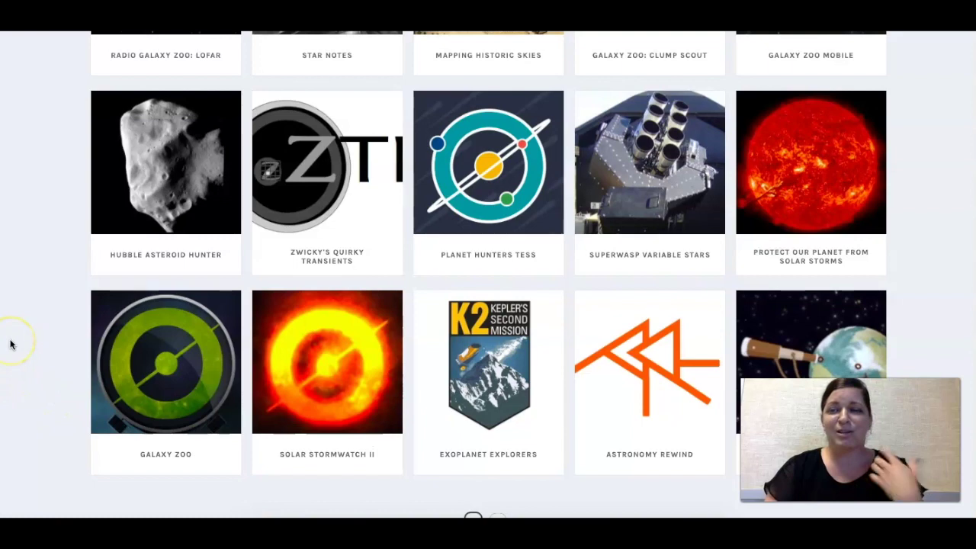
scroll(10, 345, "up", 5)
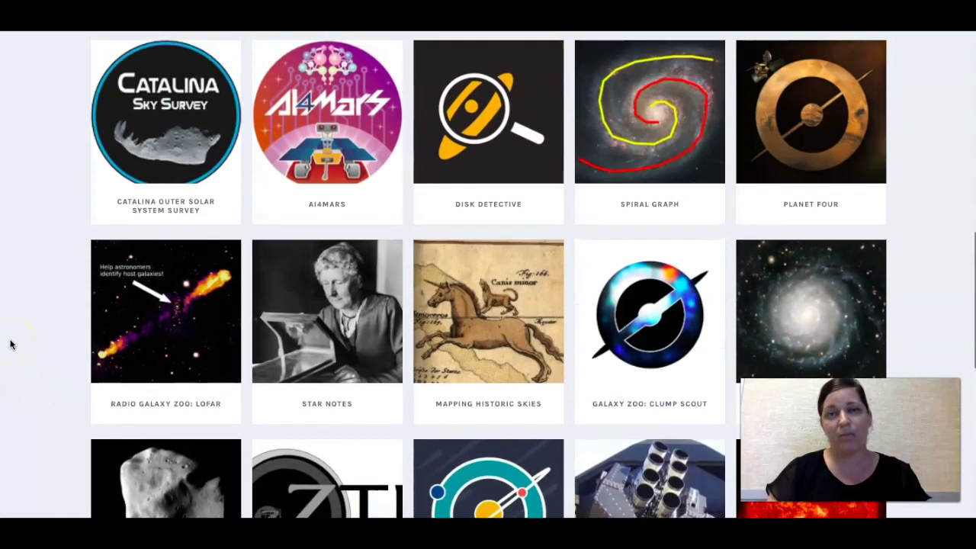
scroll(10, 345, "up", 1)
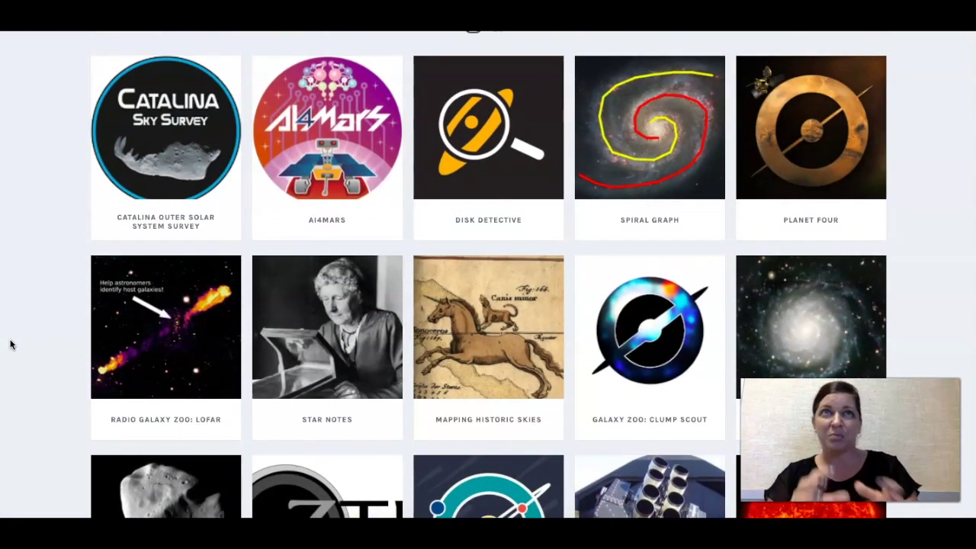